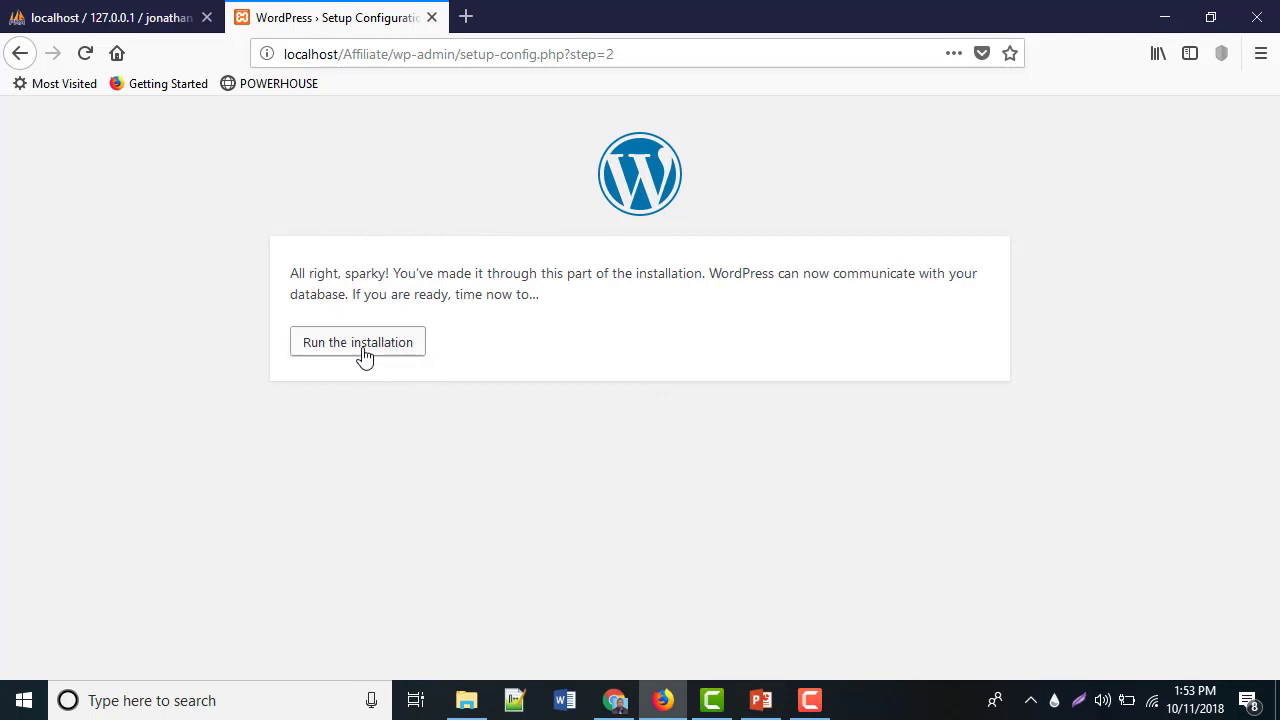
Launch the WordPress installation from the setup configuration page
left_click(349, 352)
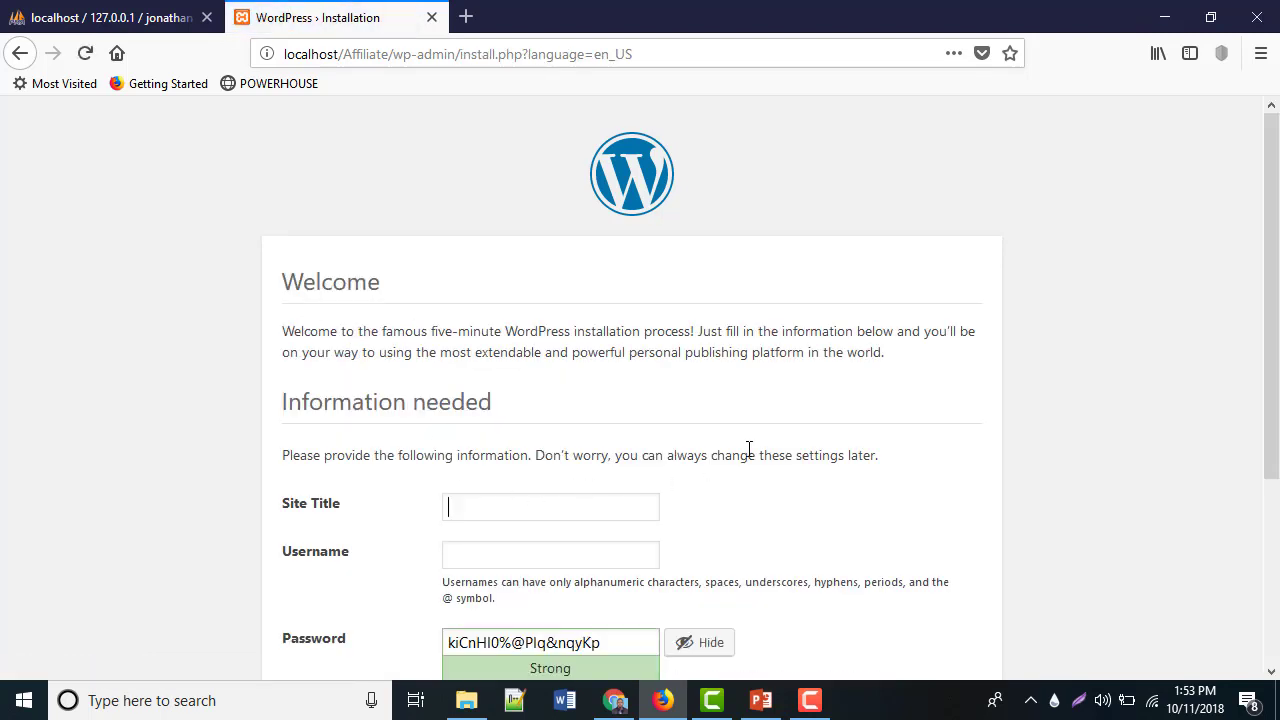
Enter POWERHOUSE as the site title and fill in a username on the install form
scroll(749, 449, "down", 2)
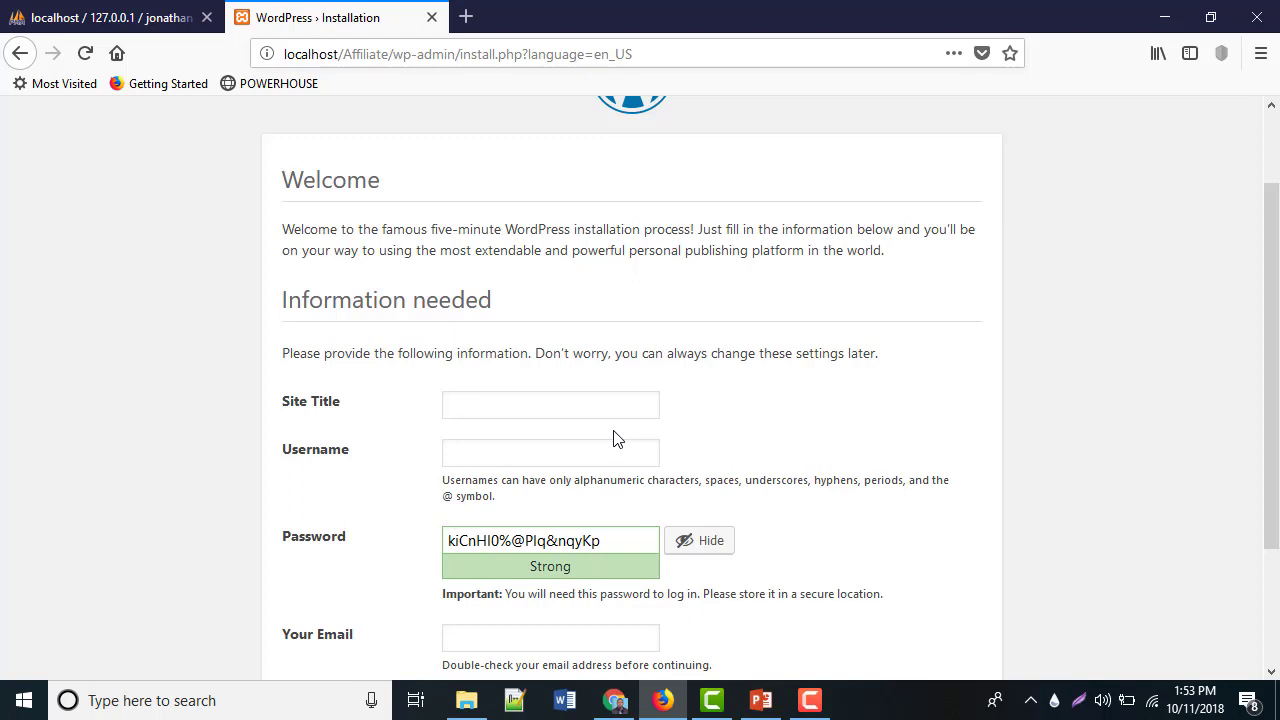
type("p")
key("BackSpace")
type("po")
key("BackSpace")
key("BackSpace")
type("PO")
type("WER")
type("HOUSE")
type("1234")
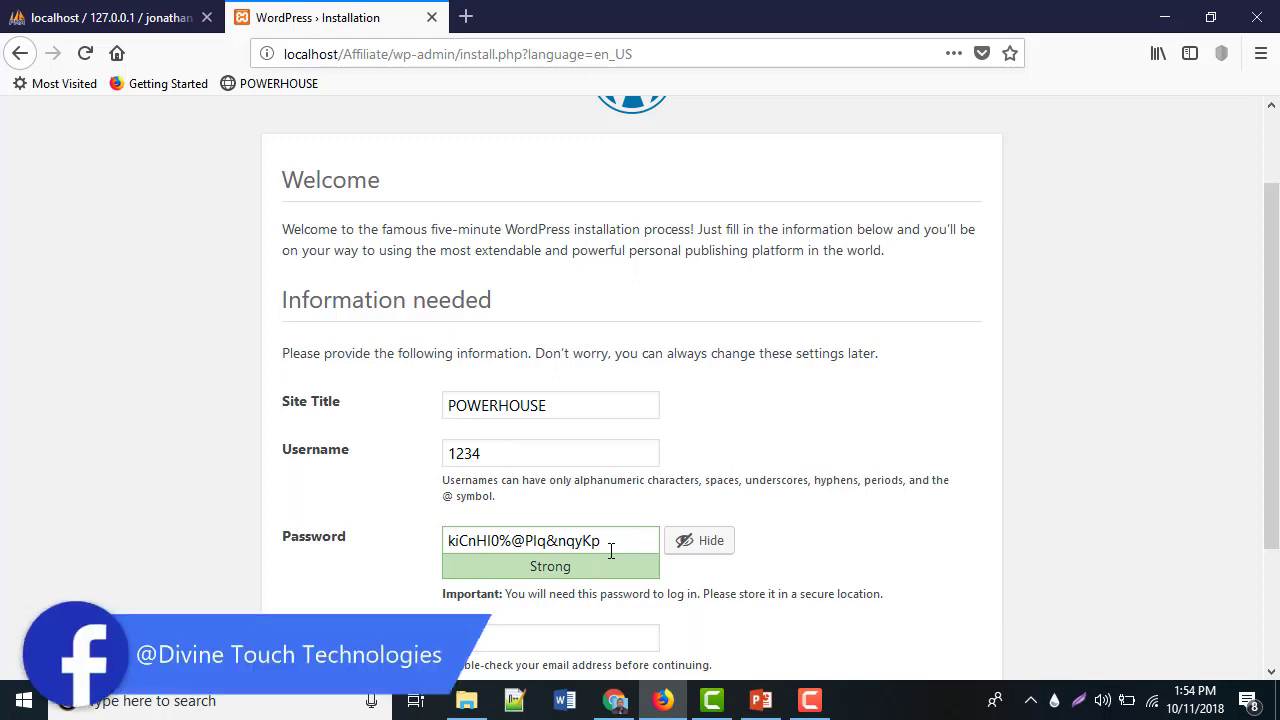
Change the username to POWERHOUSE, set a simple password and confirm weak-password use
left_click_drag(491, 453, 400, 477)
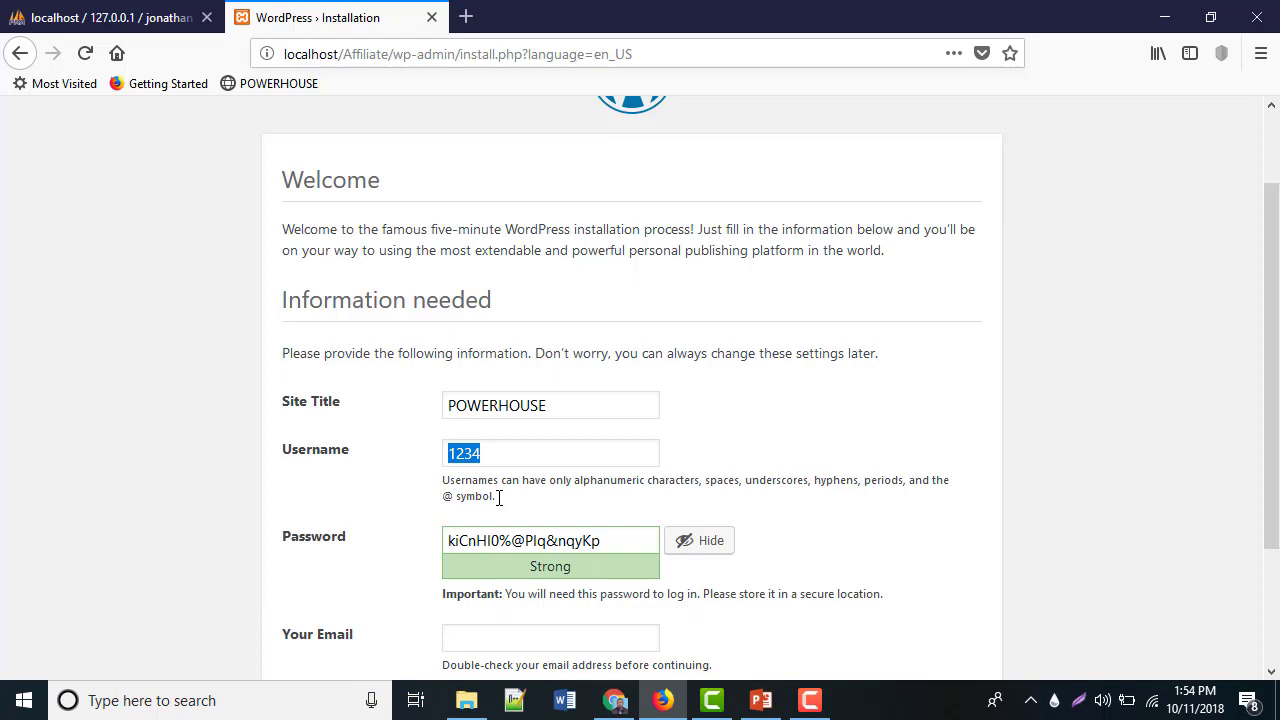
type("POWERHOU")
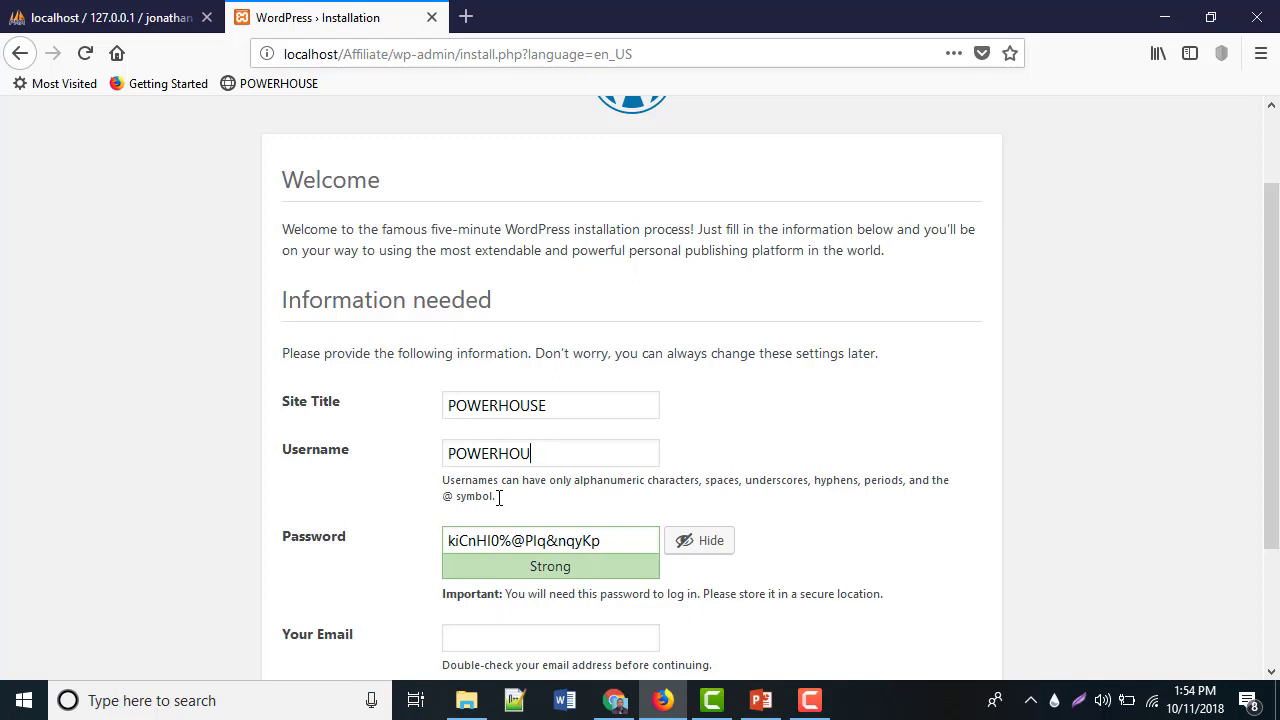
type("SE")
left_click_drag(600, 540, 387, 547)
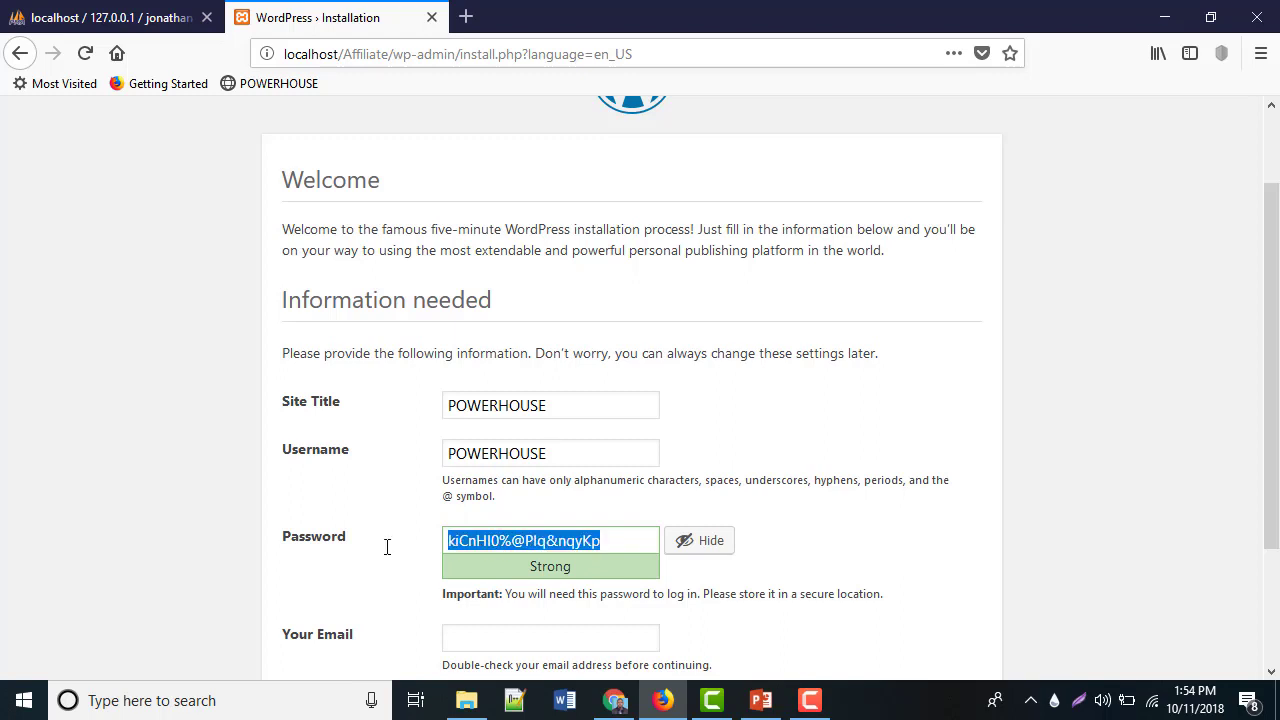
type("1234")
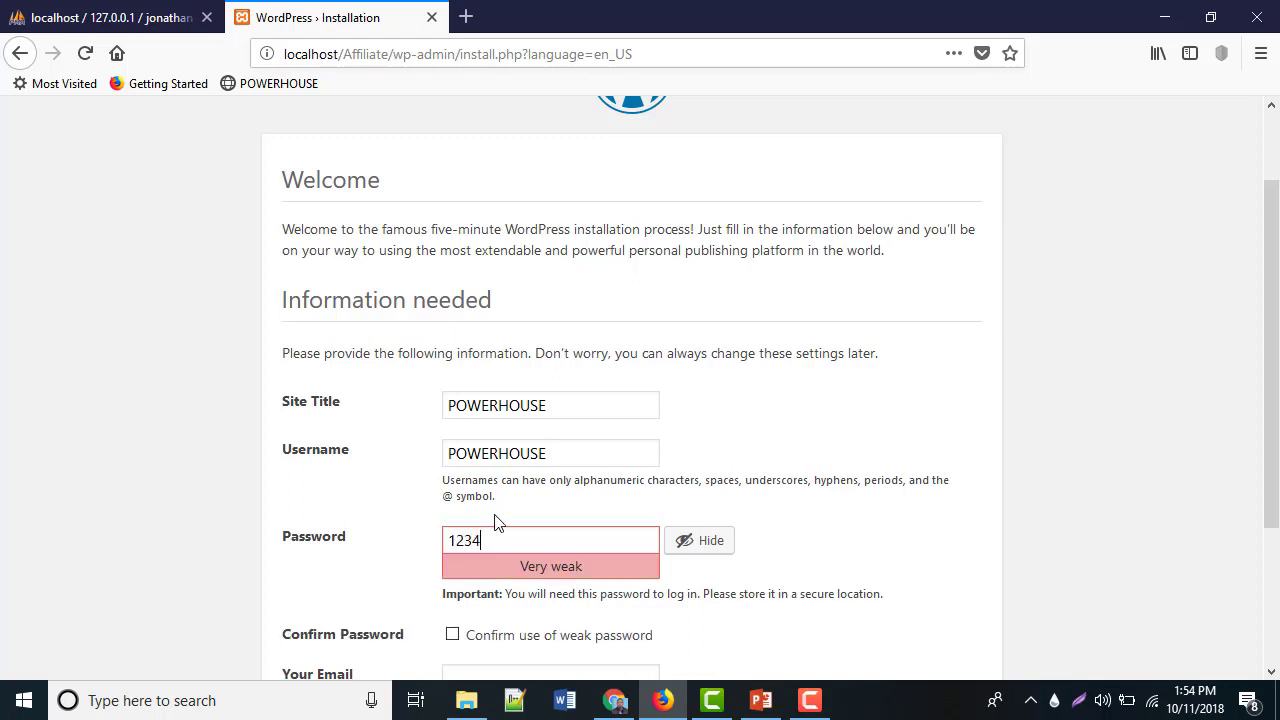
scroll(494, 523, "down", 4)
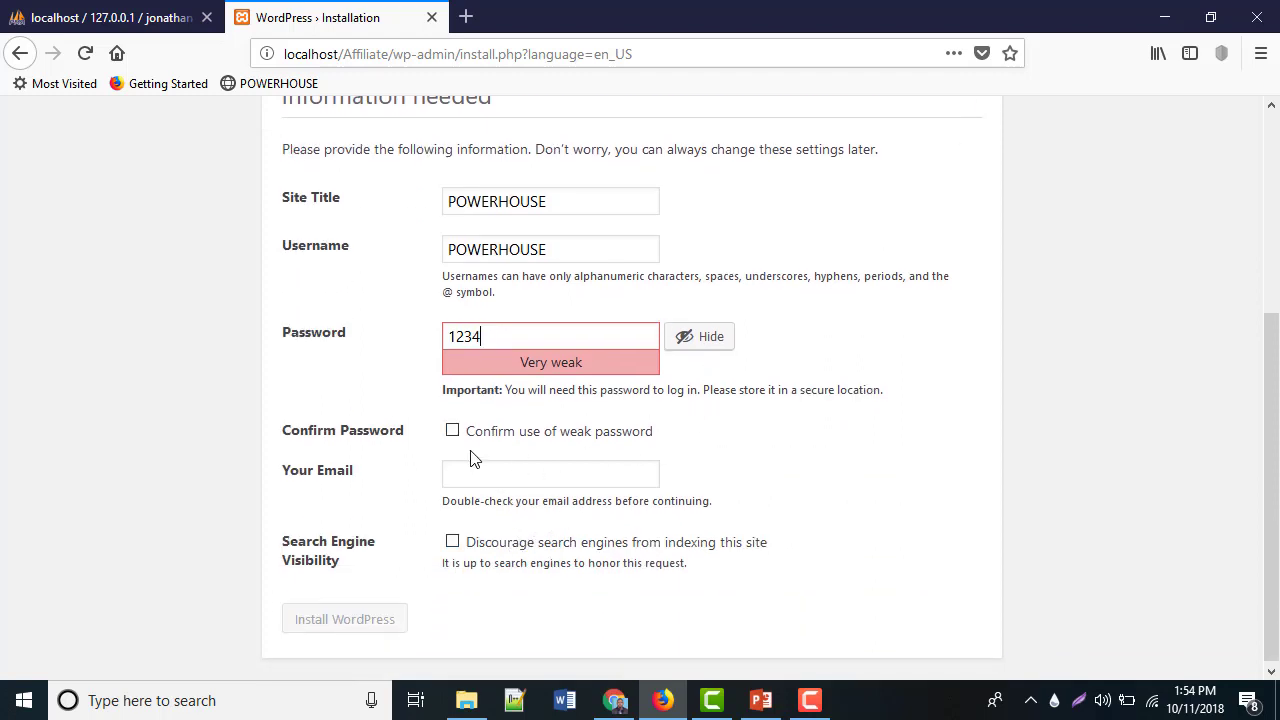
left_click(452, 431)
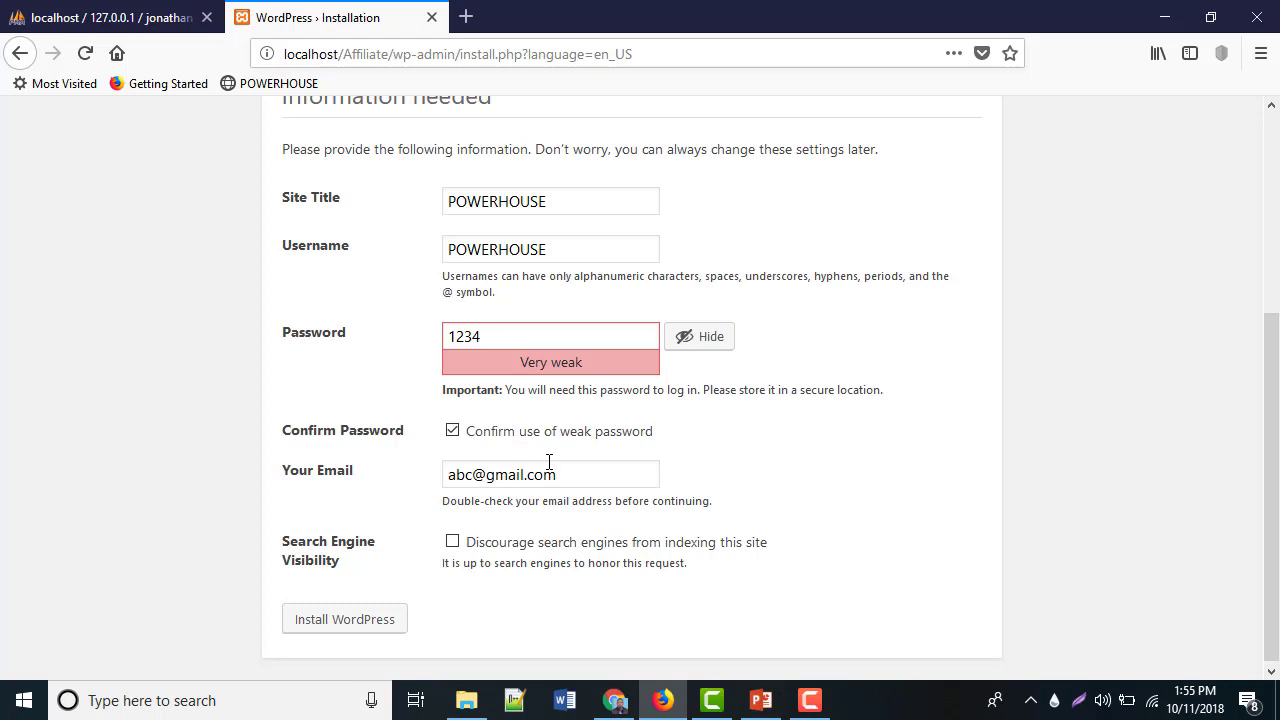
Enter the admin e-mail address and submit the WordPress installation
left_click(385, 622)
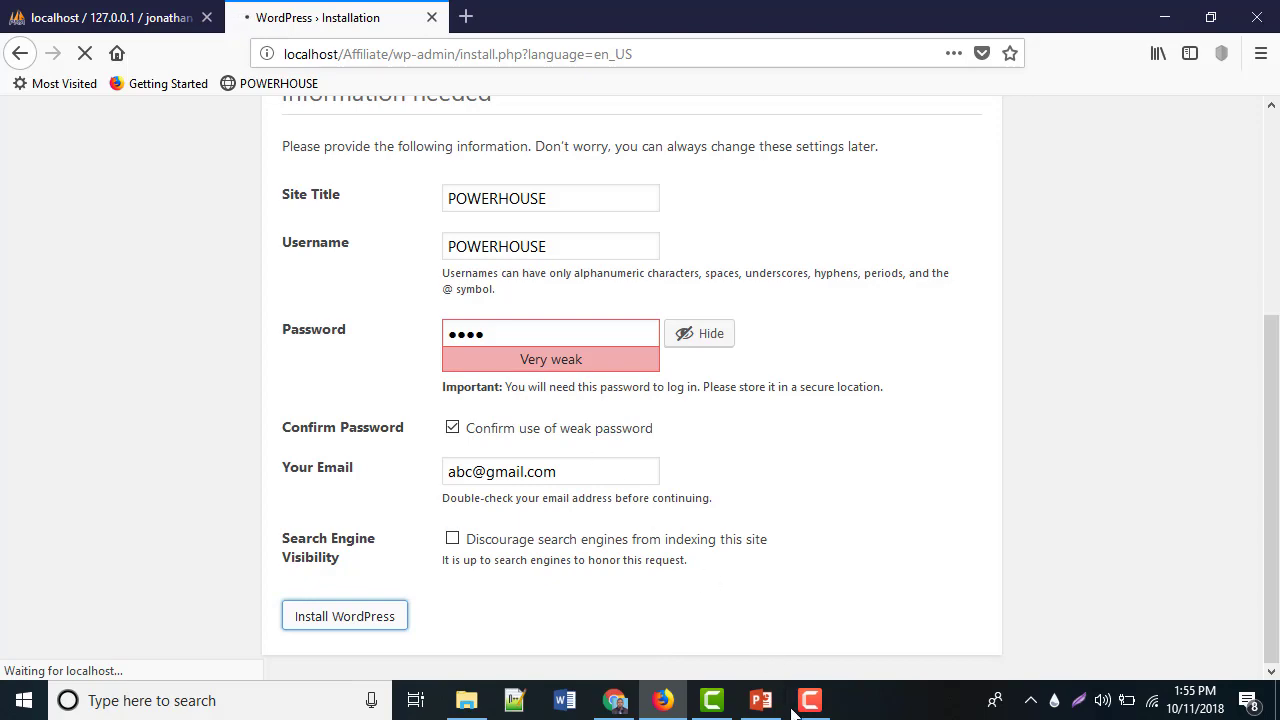
Review the database details on the PowerPoint slide, then go back to Firefox
left_click(760, 700)
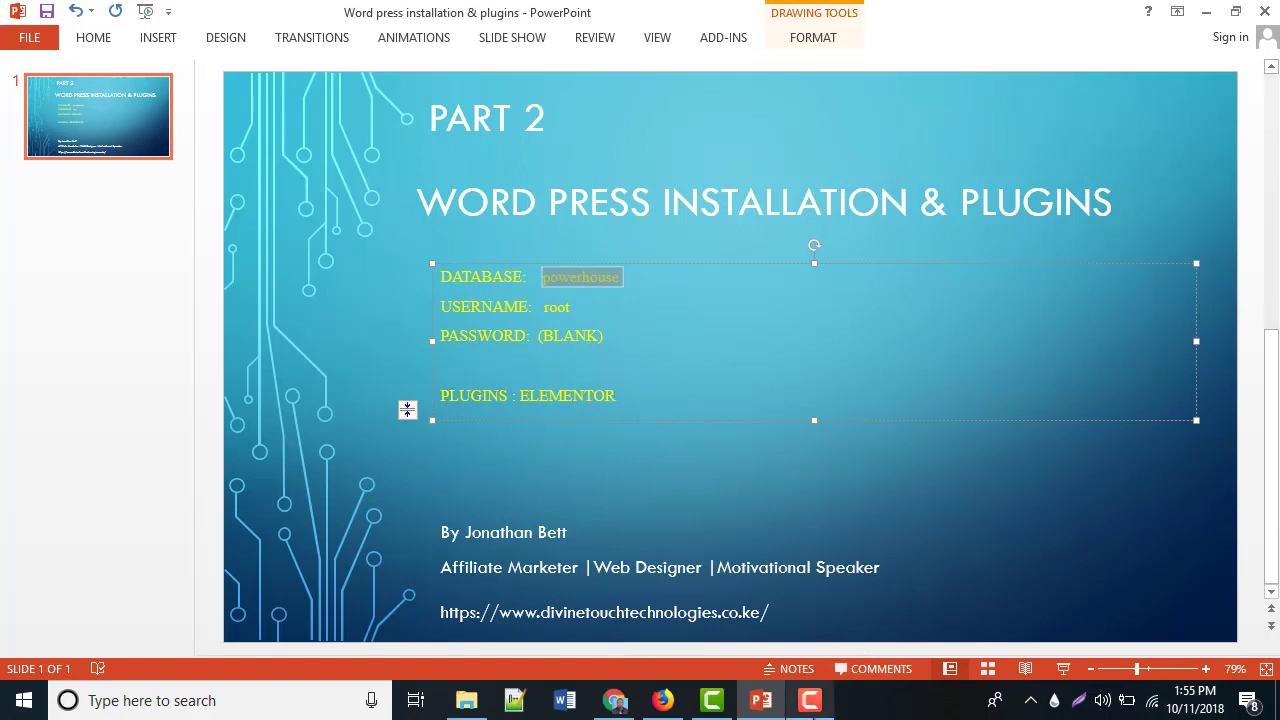
left_click(660, 702)
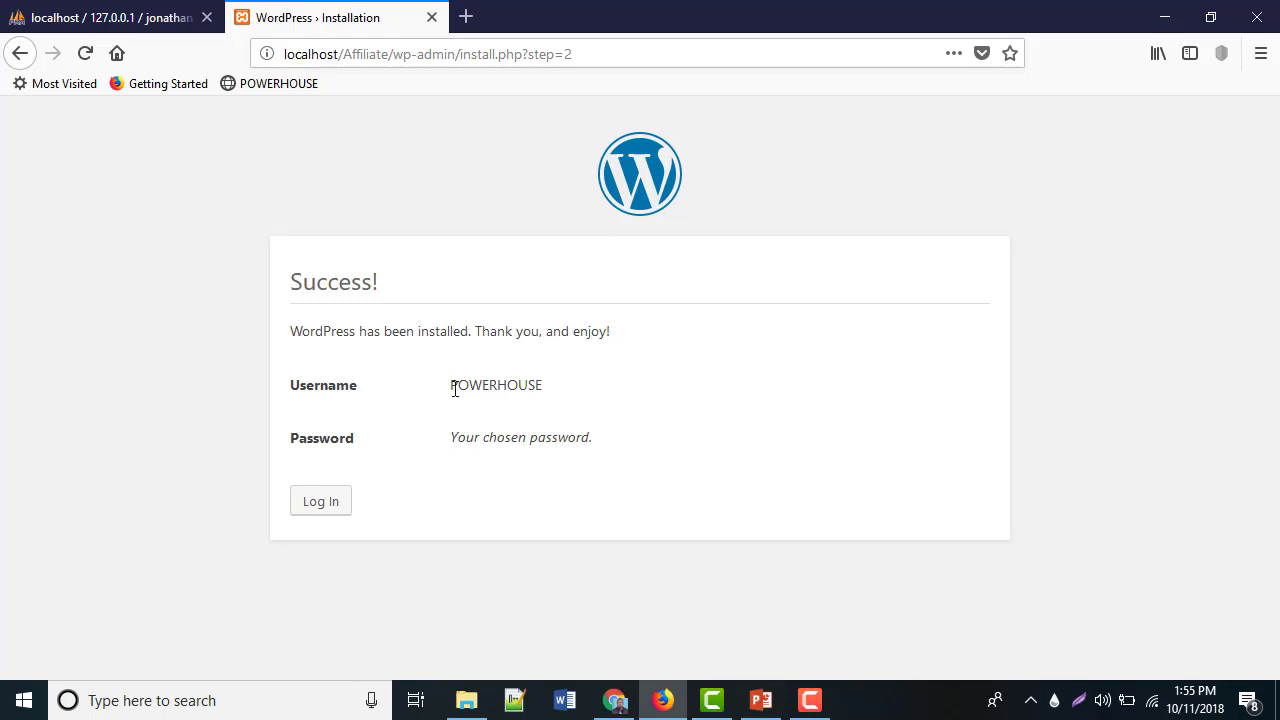
Go to the login page and sign in as POWERHOUSE with the account password
double_click(504, 386)
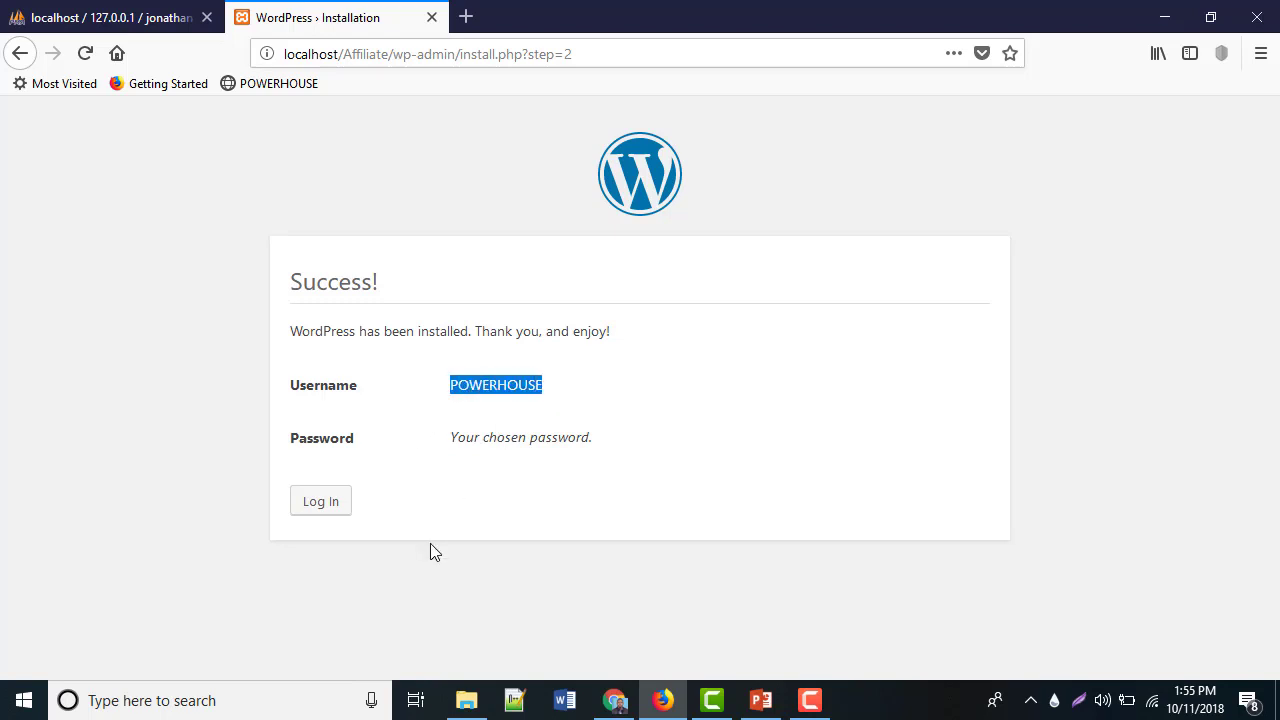
left_click(326, 502)
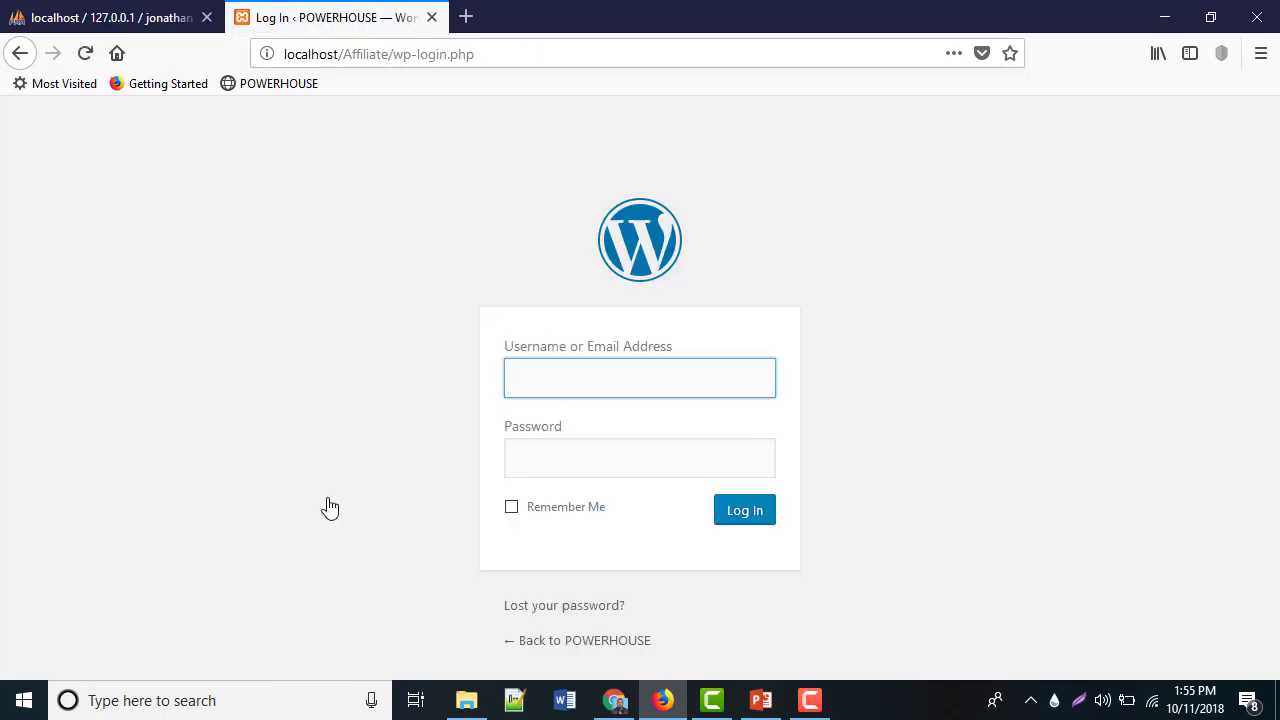
type("POWERH")
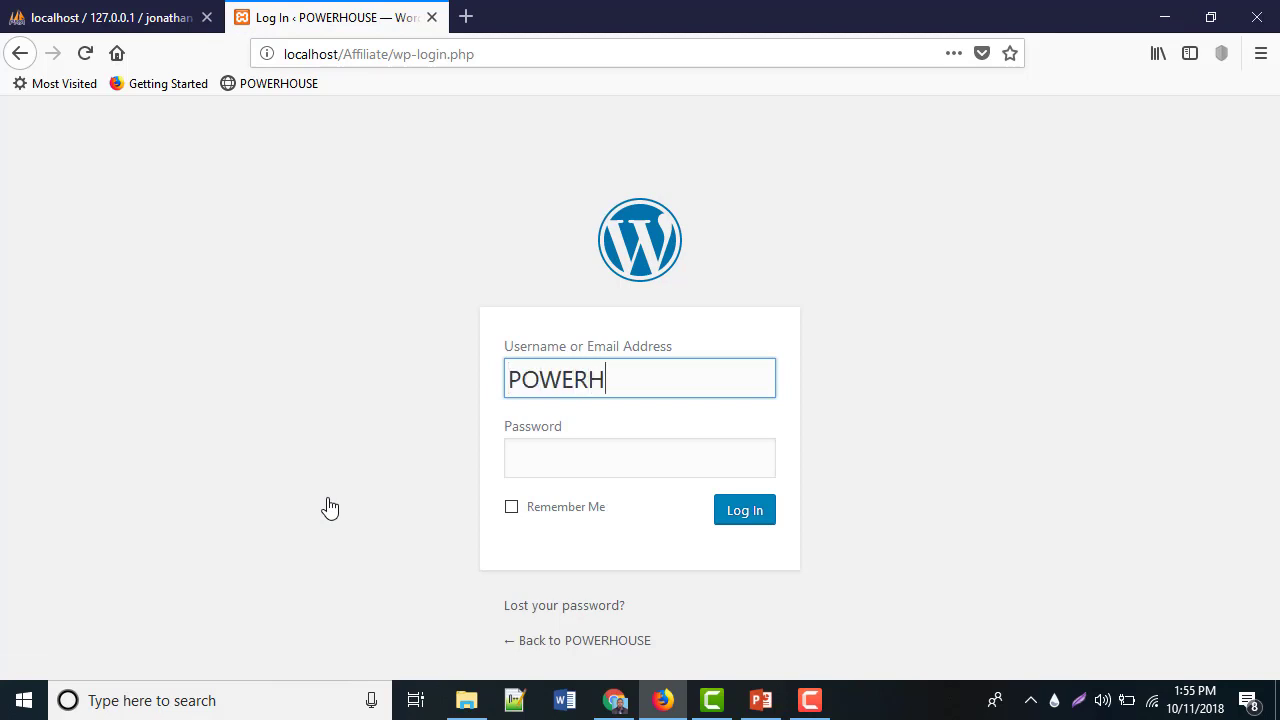
type("OUSE")
key("Tab")
type("•••••")
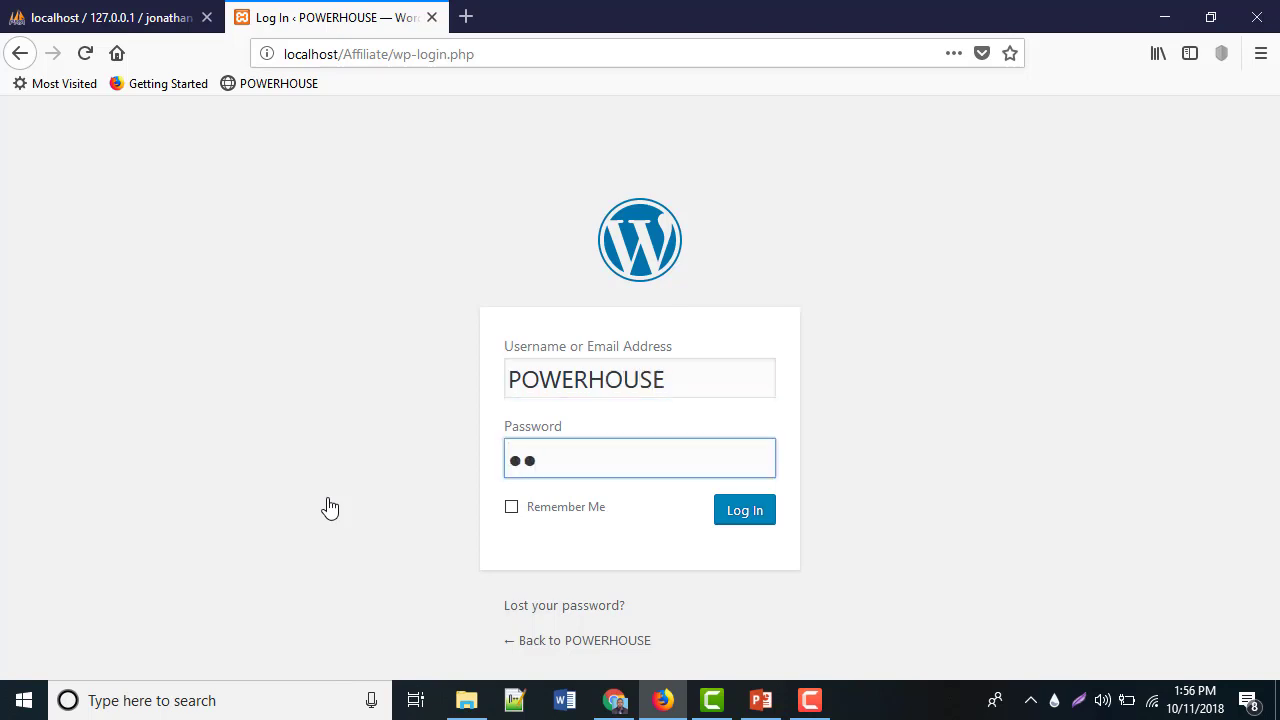
type("•••••")
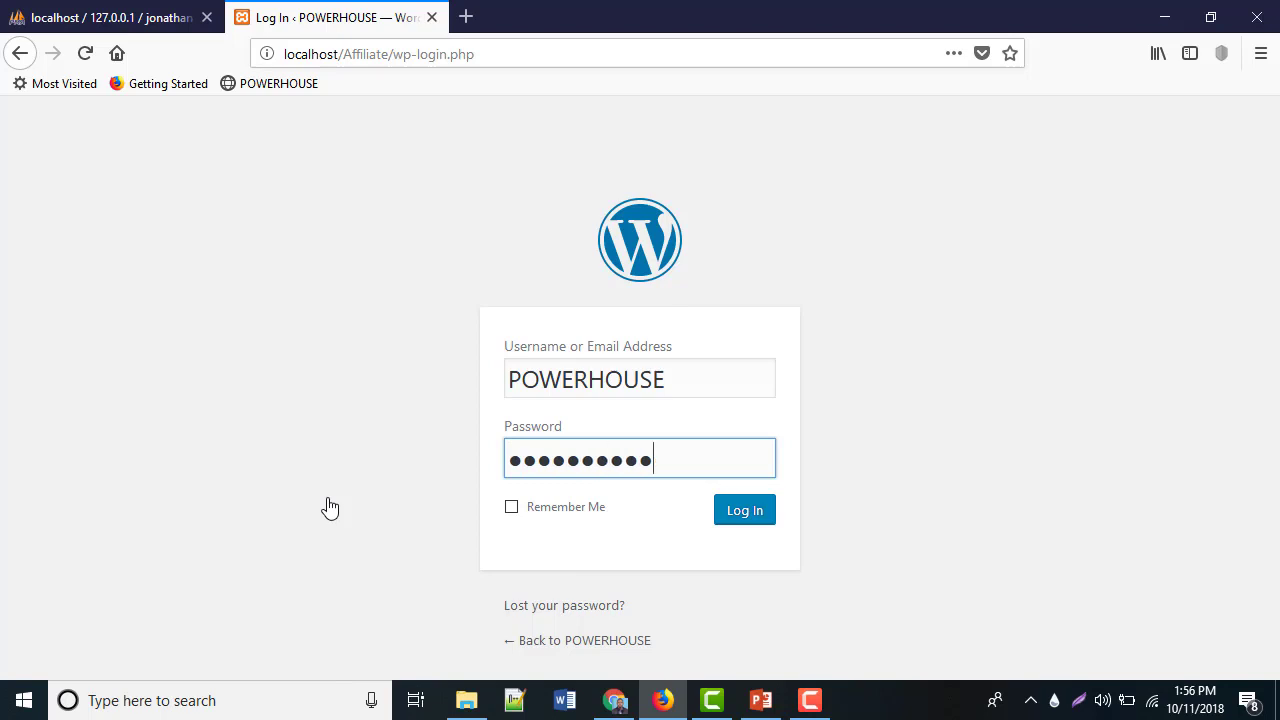
key("Return")
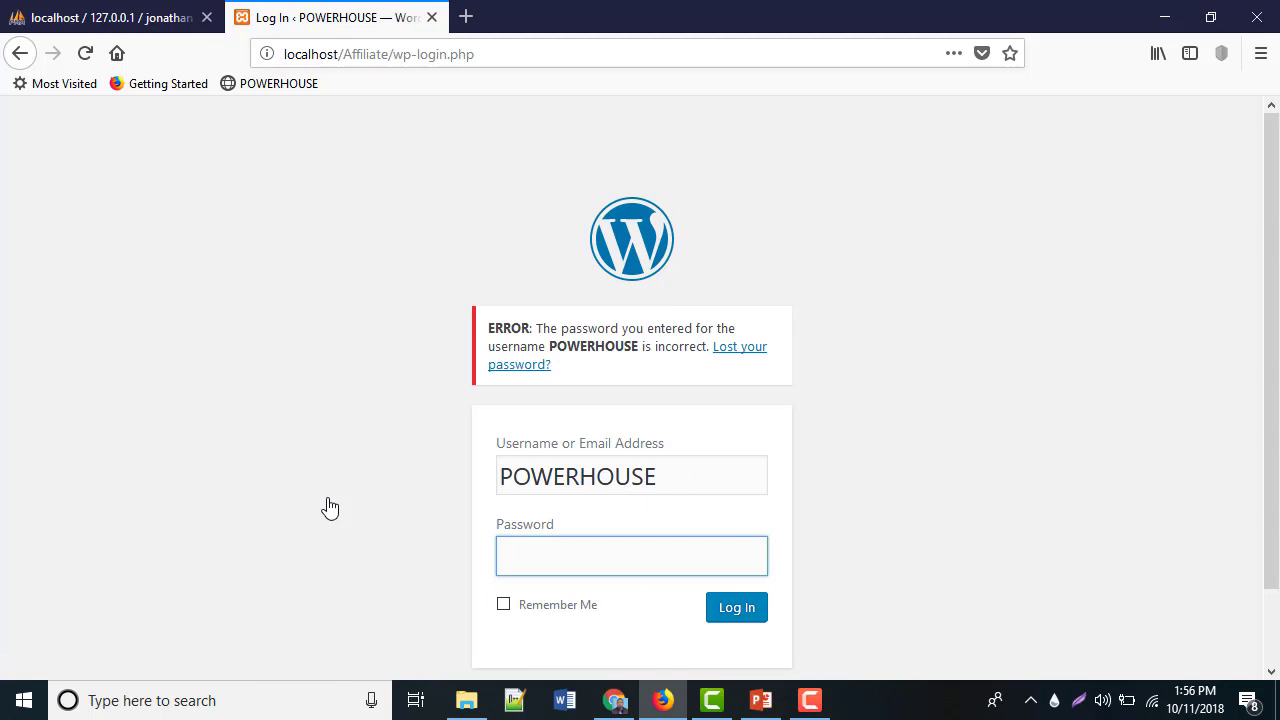
Retype the correct password and complete the login to the admin Dashboard
type("**********")
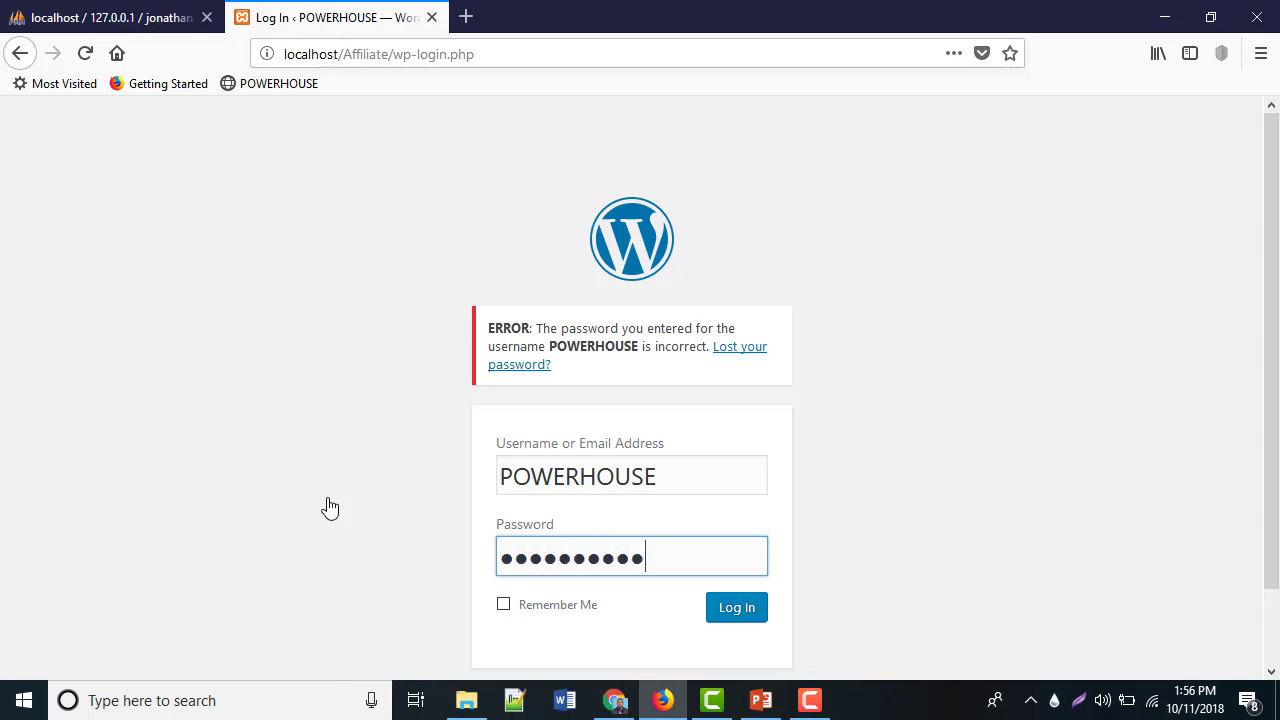
key("Return")
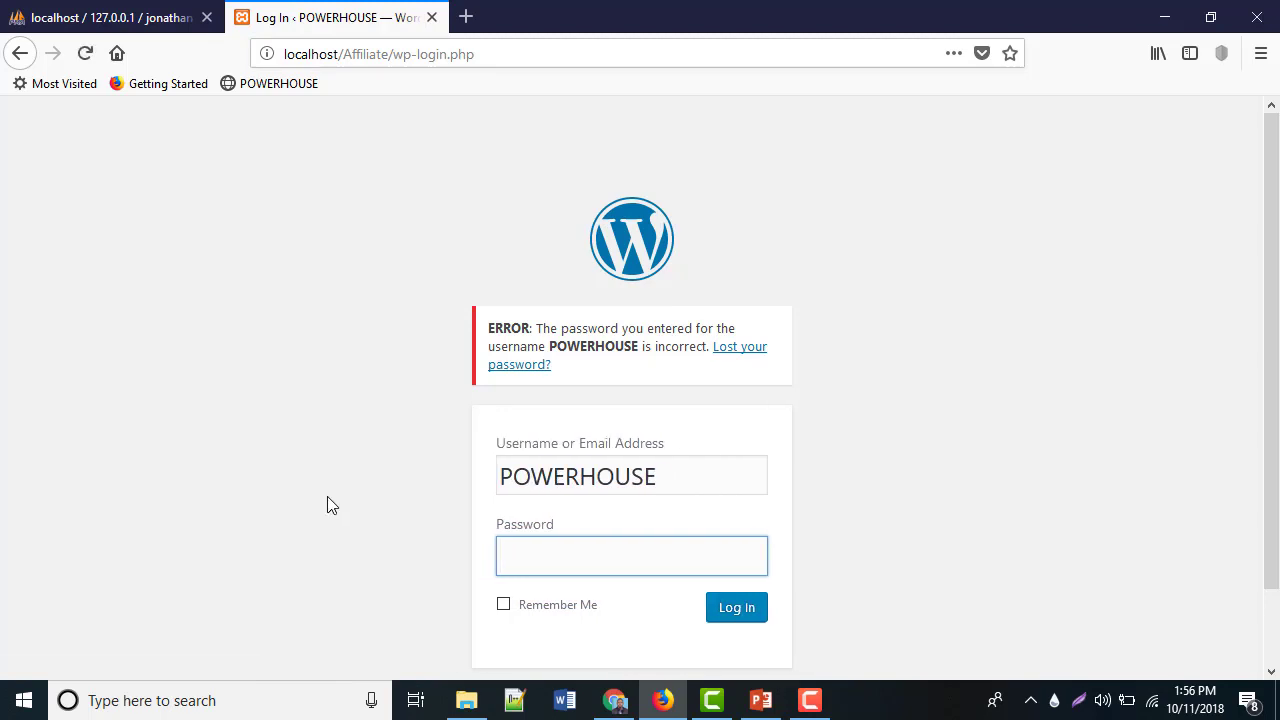
type("****")
left_click(760, 608)
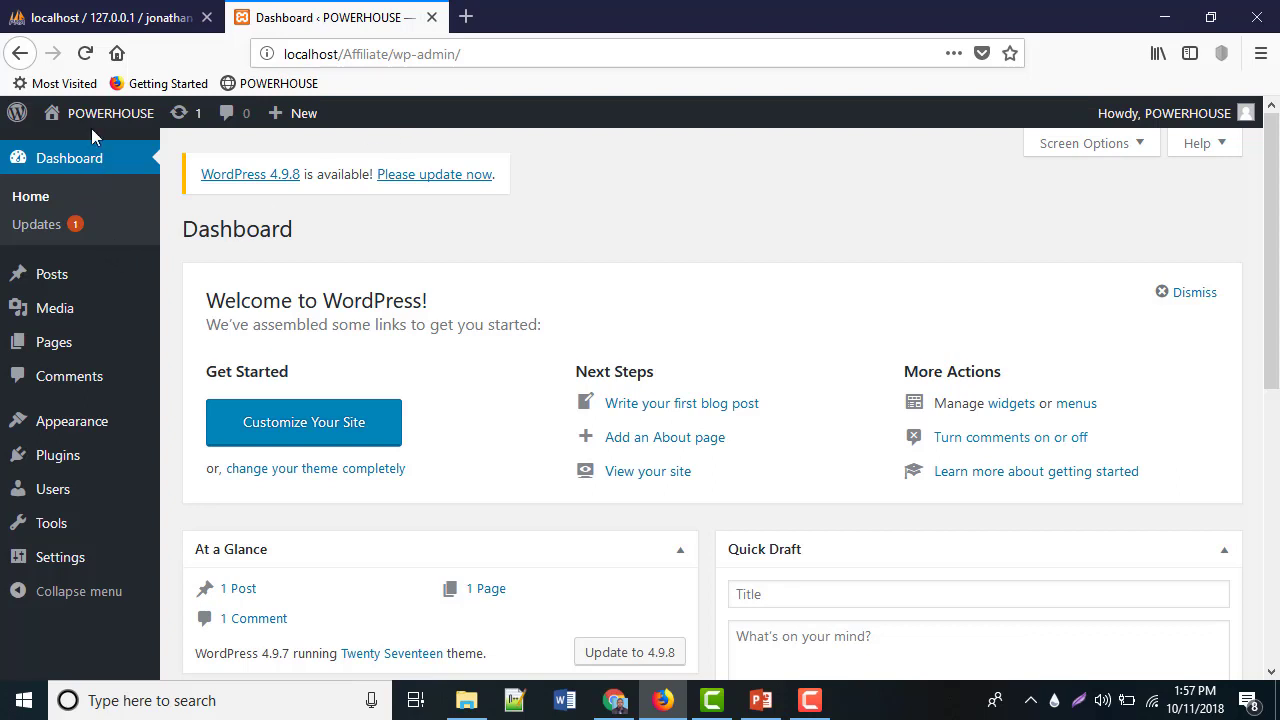
Dismiss the Welcome to WordPress panel on the POWERHOUSE Dashboard
mouse_move(89, 119)
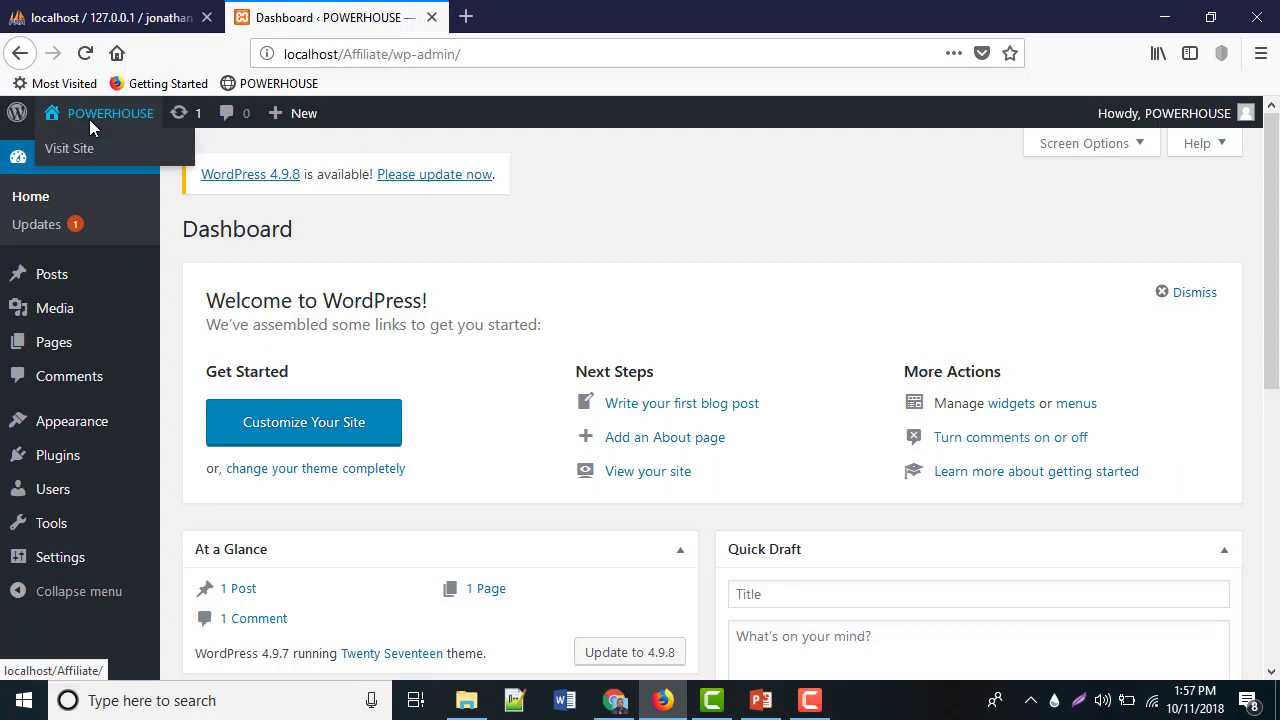
left_click(1195, 293)
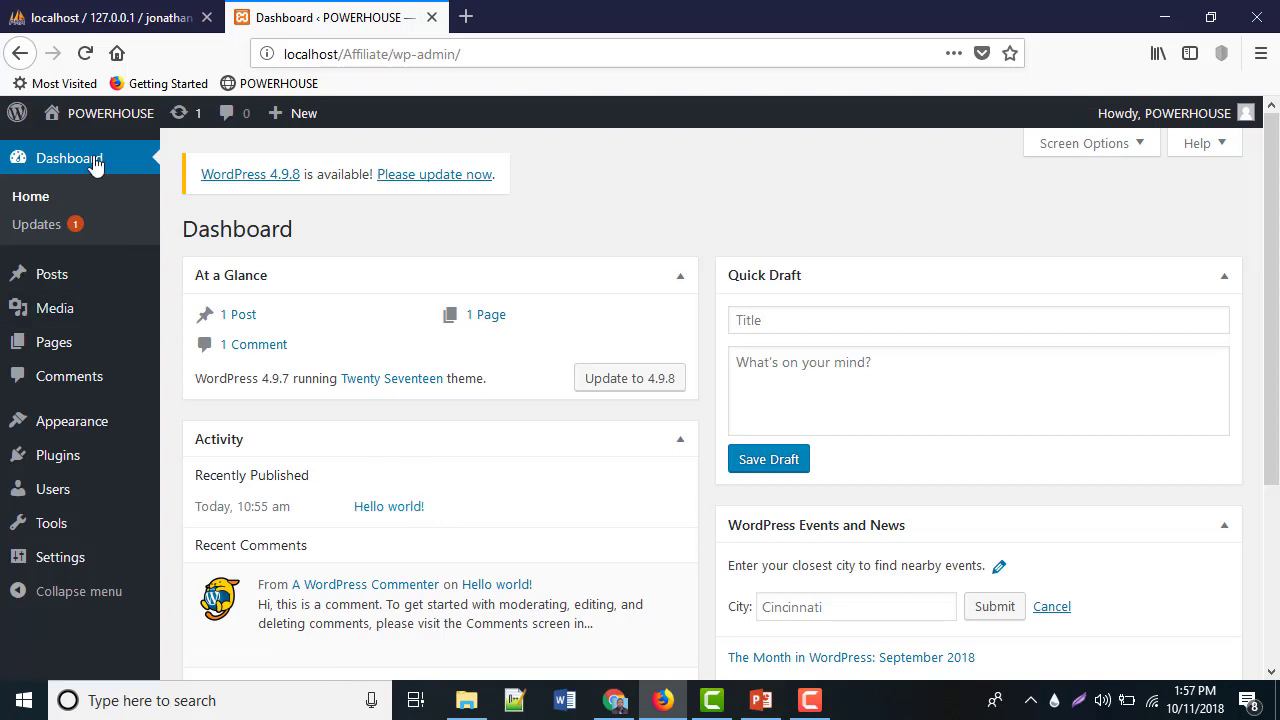
mouse_move(85, 128)
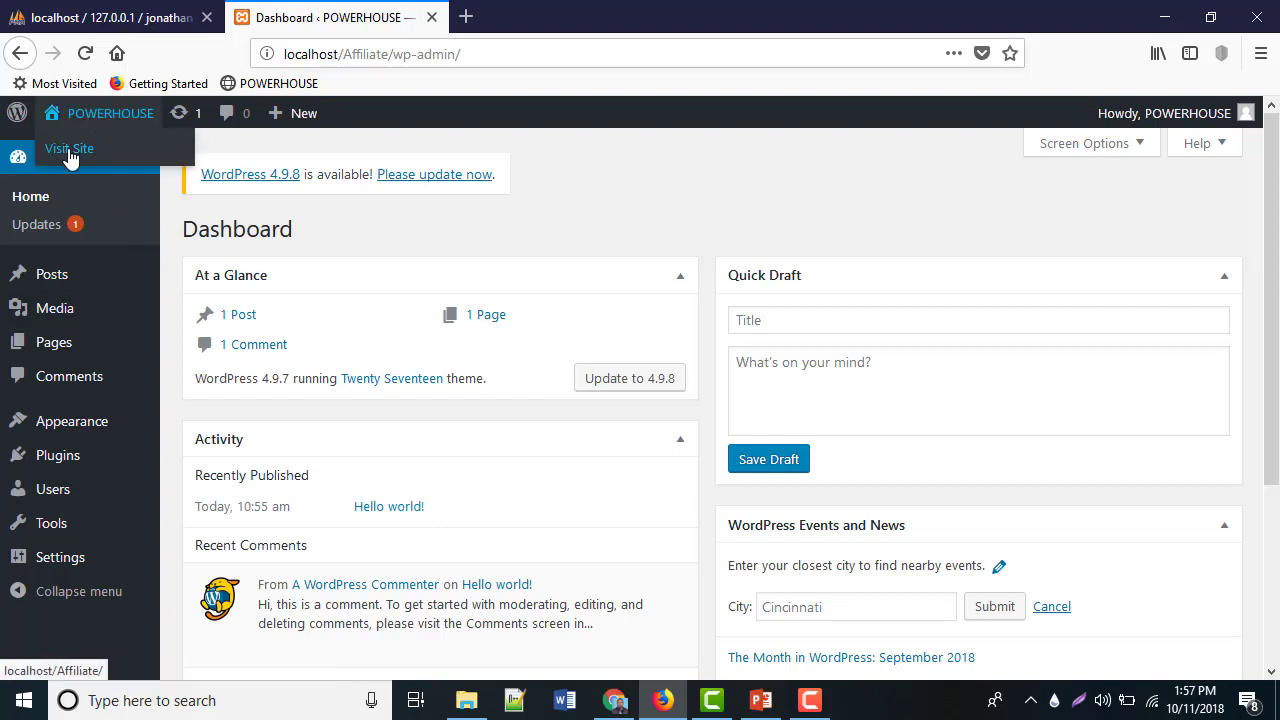
View the POWERHOUSE front page with its Hello world! post in a new tab, then return to the Dashboard
right_click(69, 156)
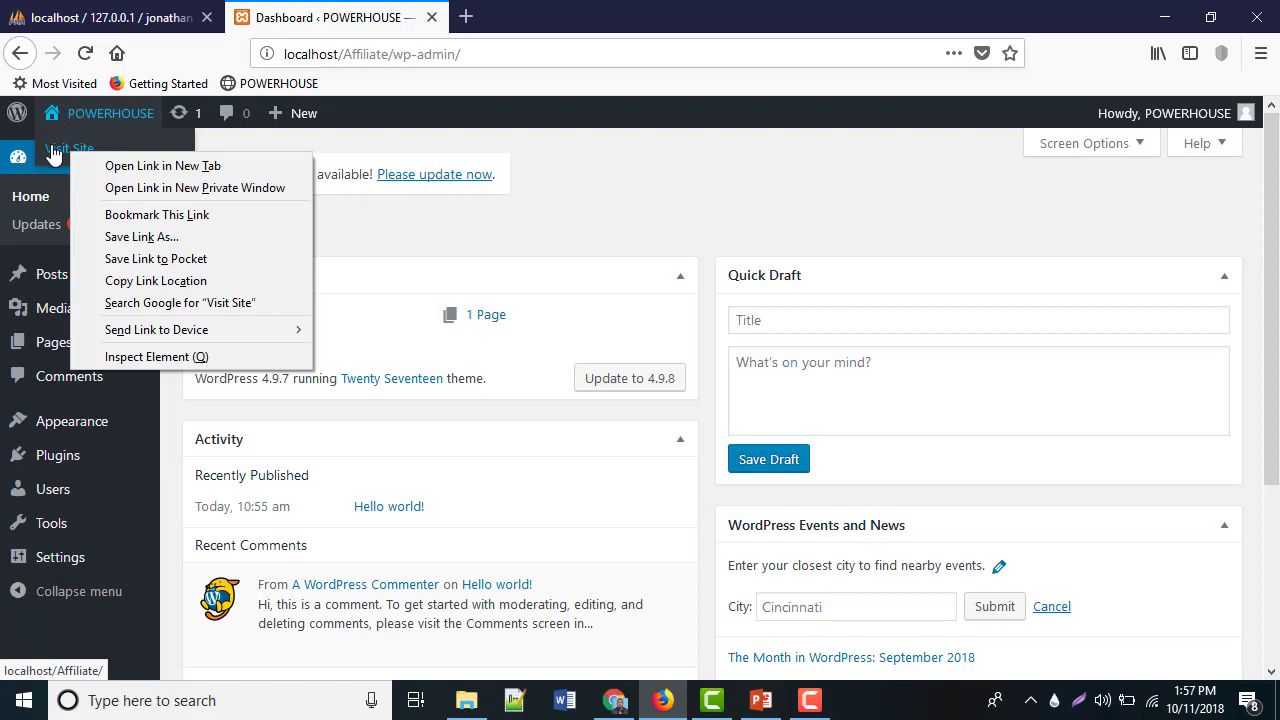
left_click(147, 168)
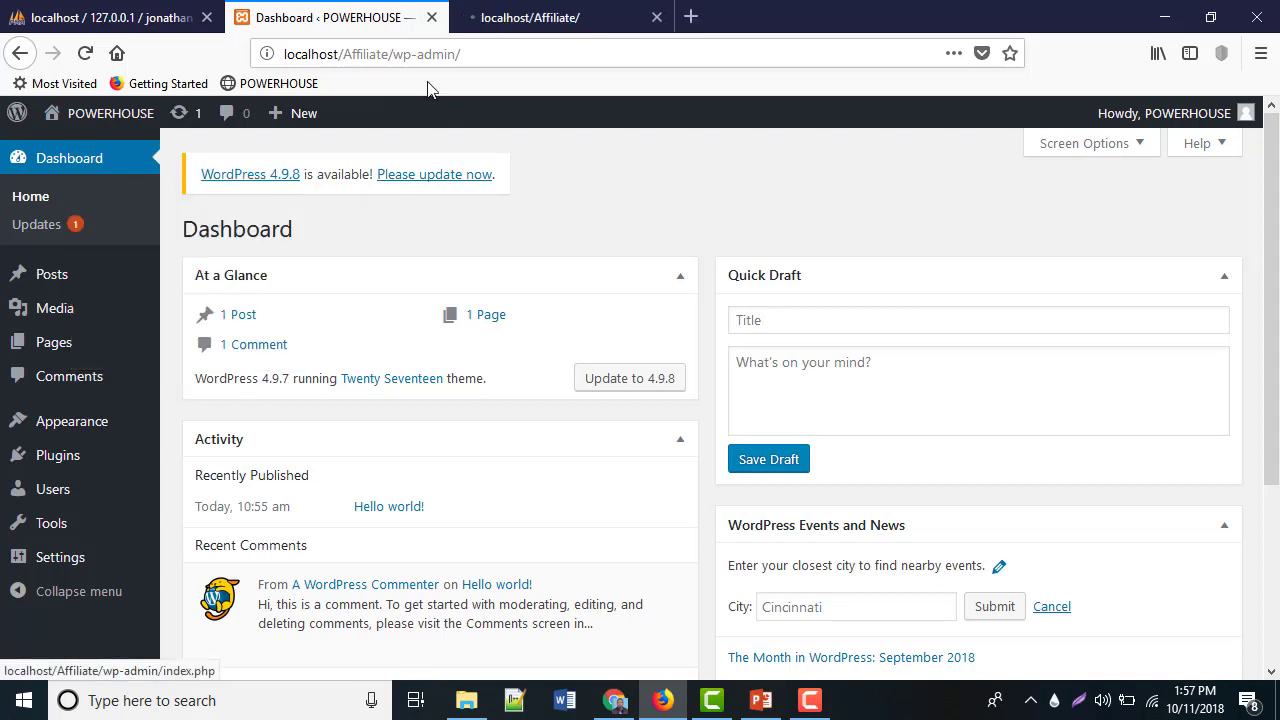
left_click(563, 28)
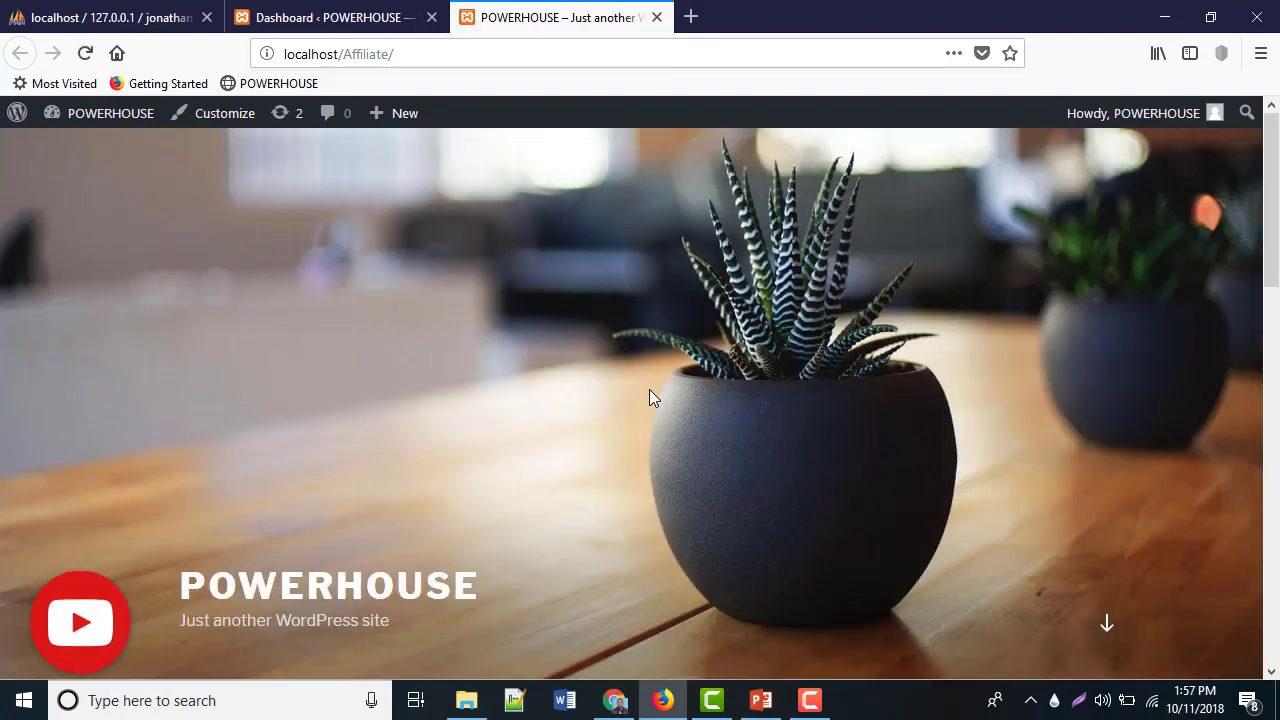
scroll(648, 395, "down", 5)
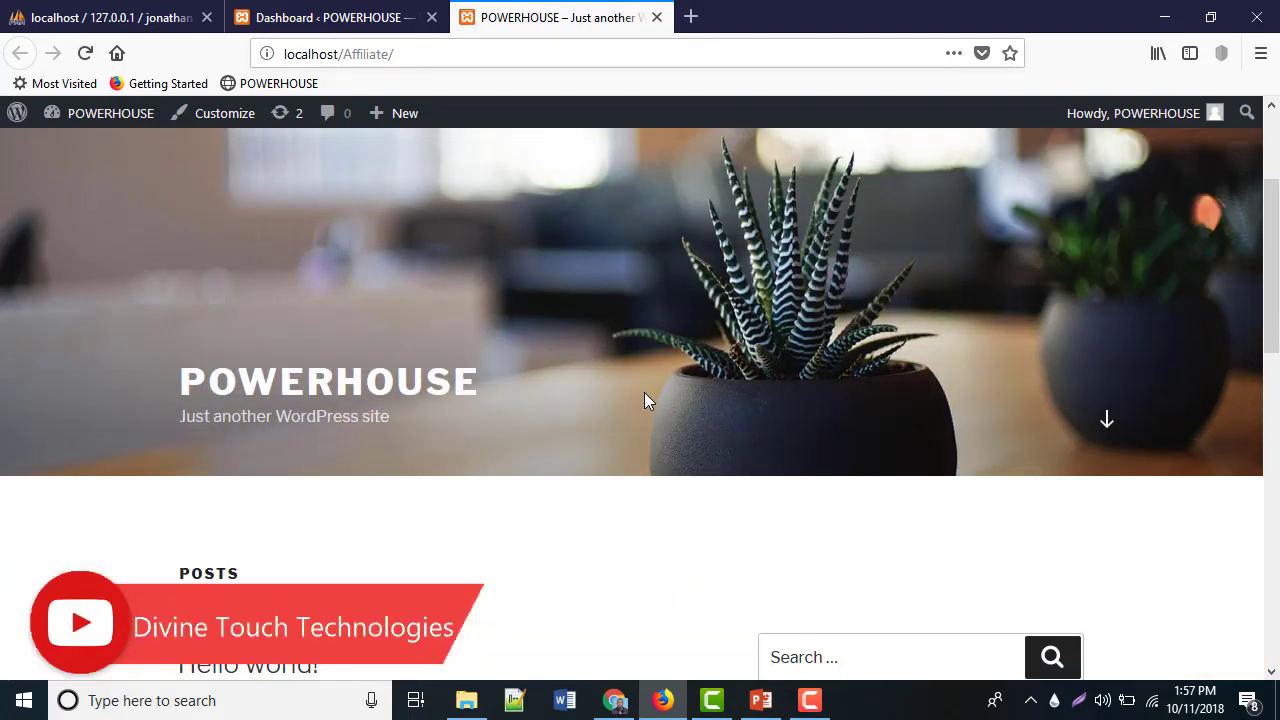
scroll(633, 404, "down", 6)
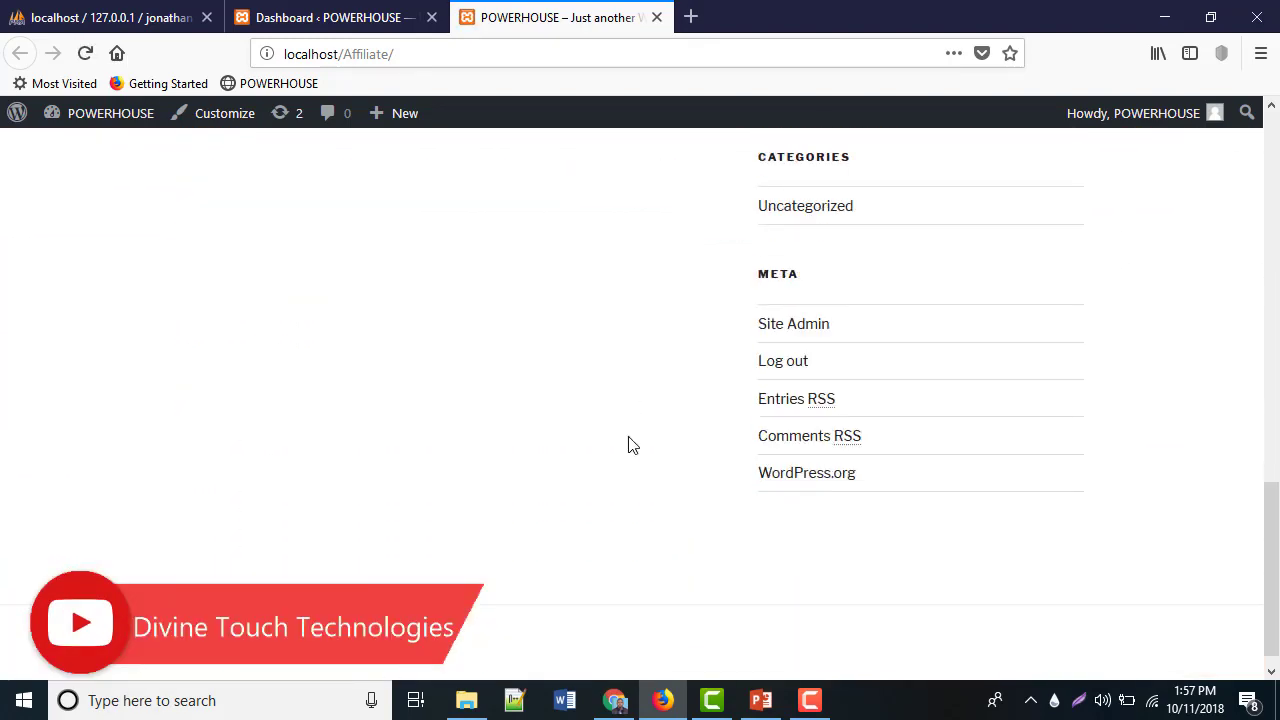
scroll(877, 509, "up", 5)
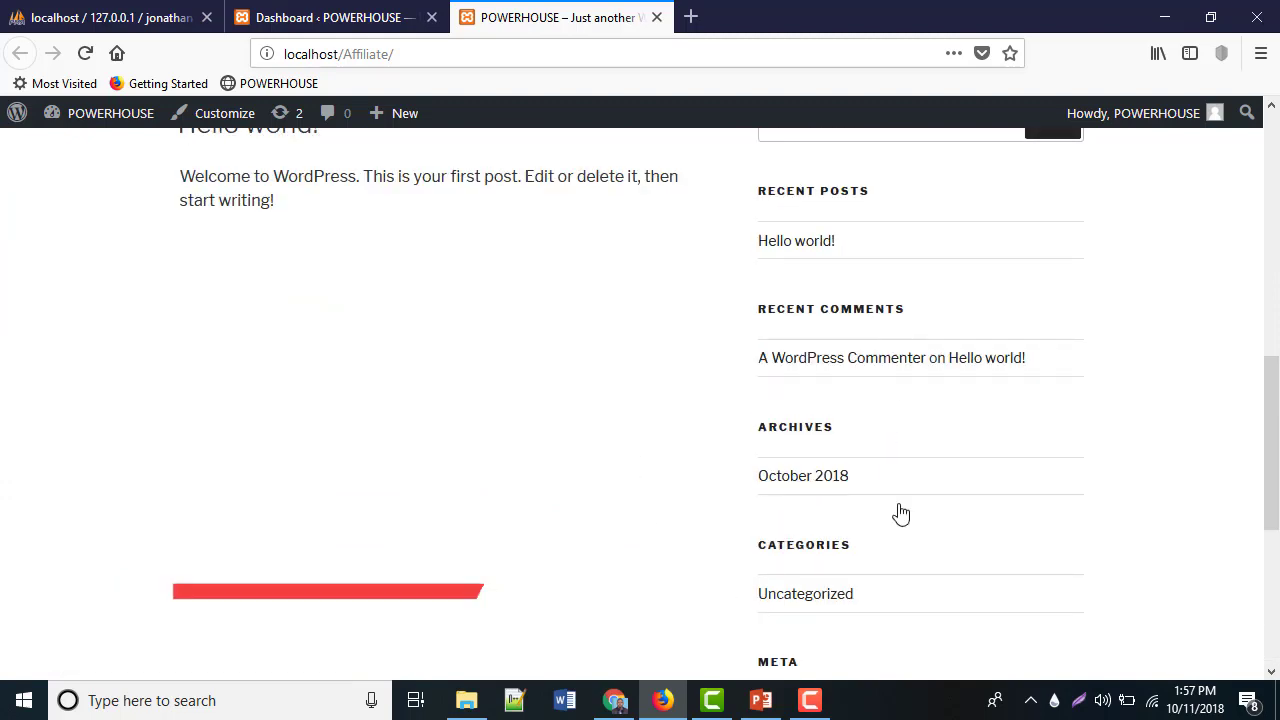
scroll(922, 508, "up", 4)
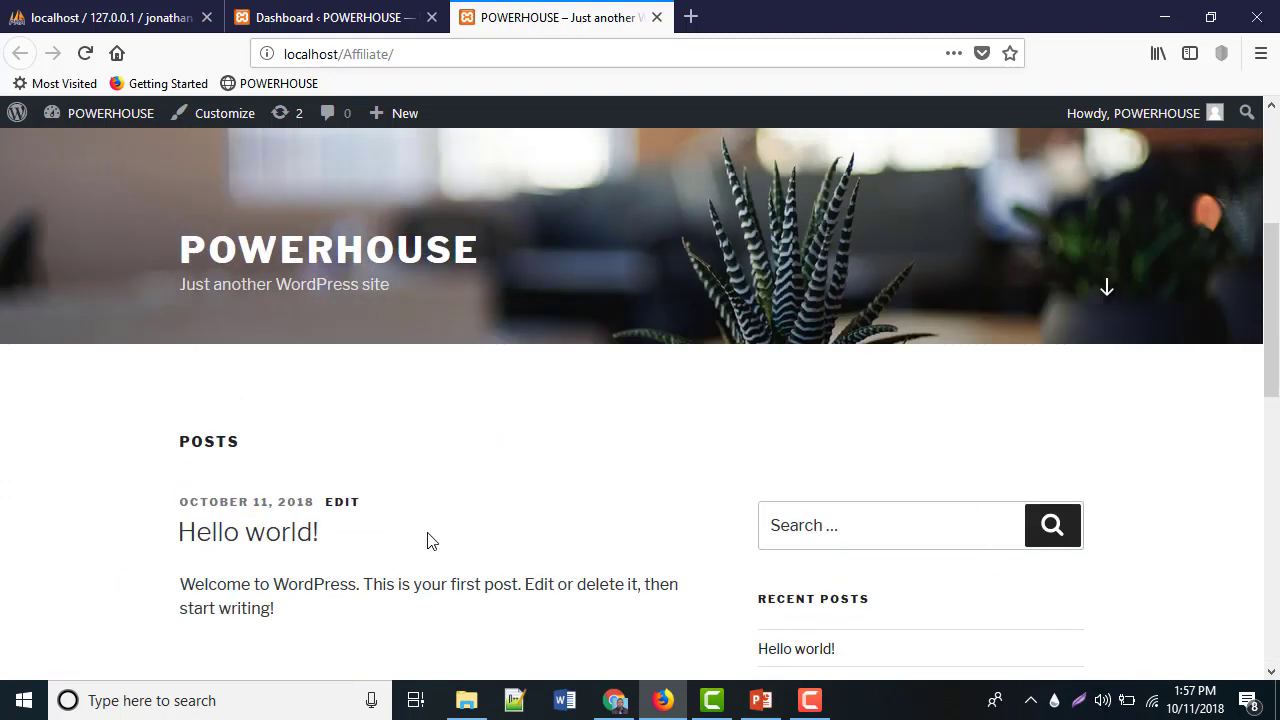
scroll(271, 491, "down", 3)
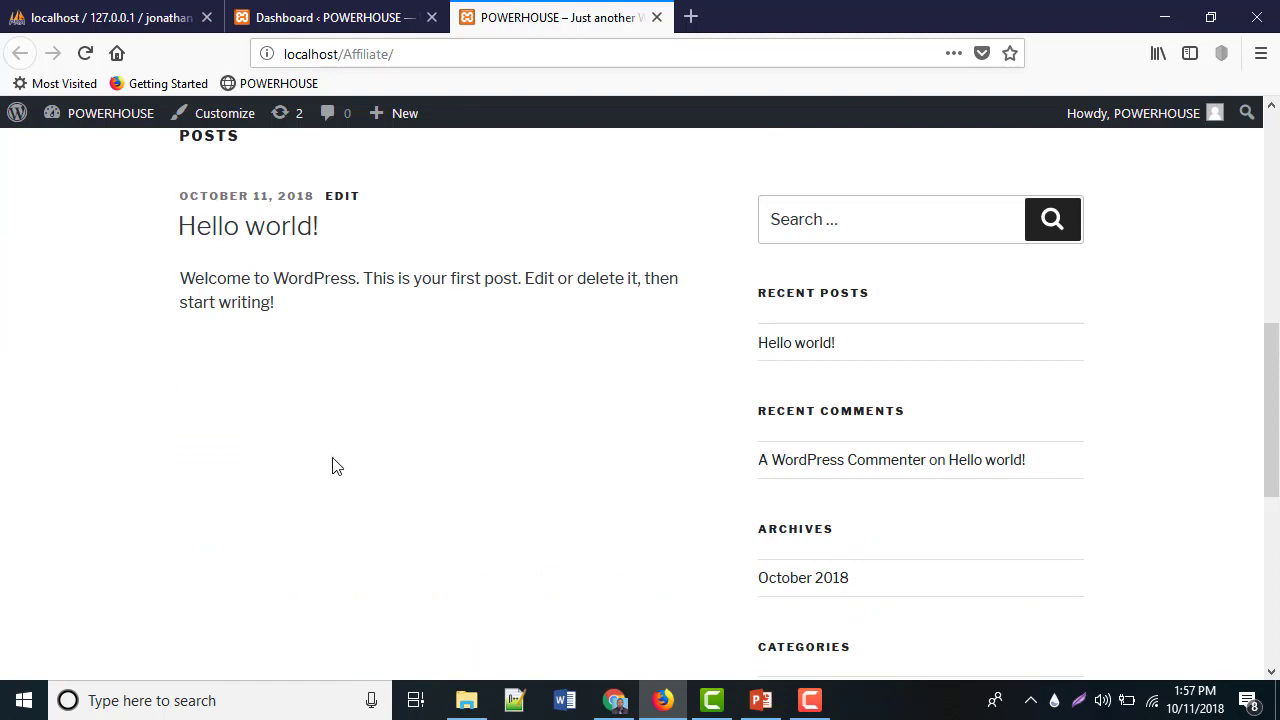
scroll(333, 466, "up", 2)
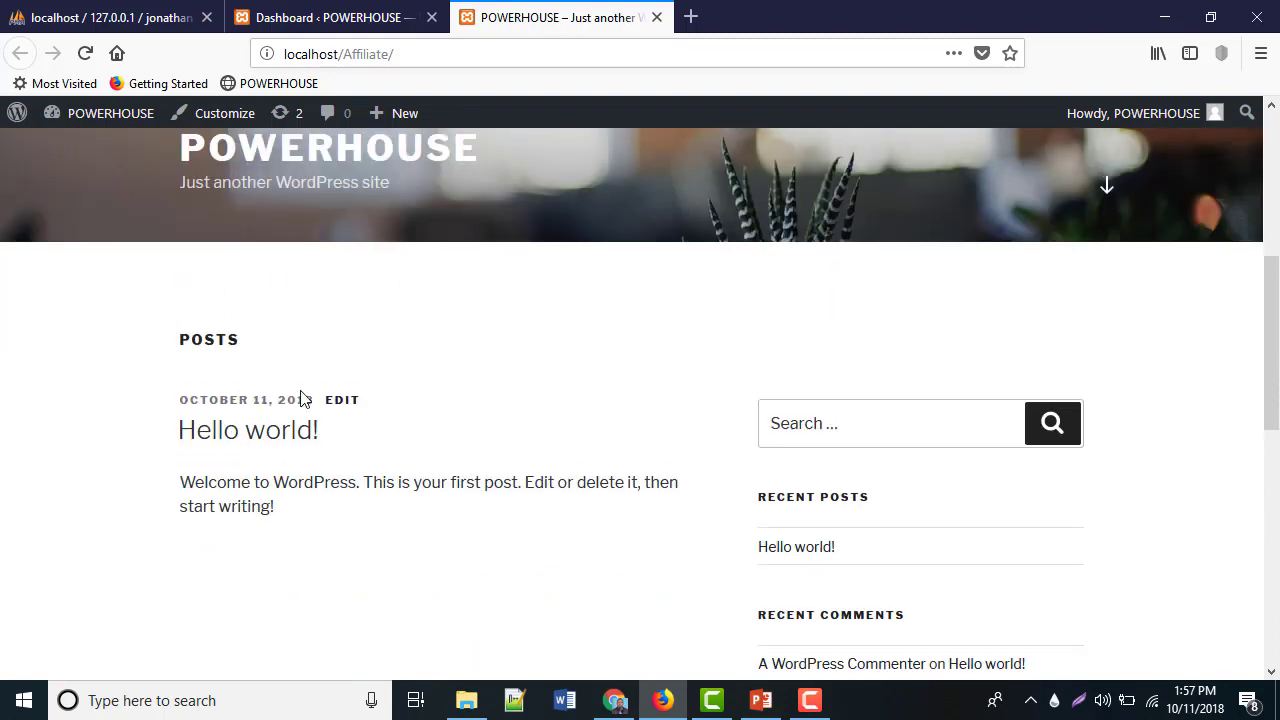
scroll(300, 392, "up", 4)
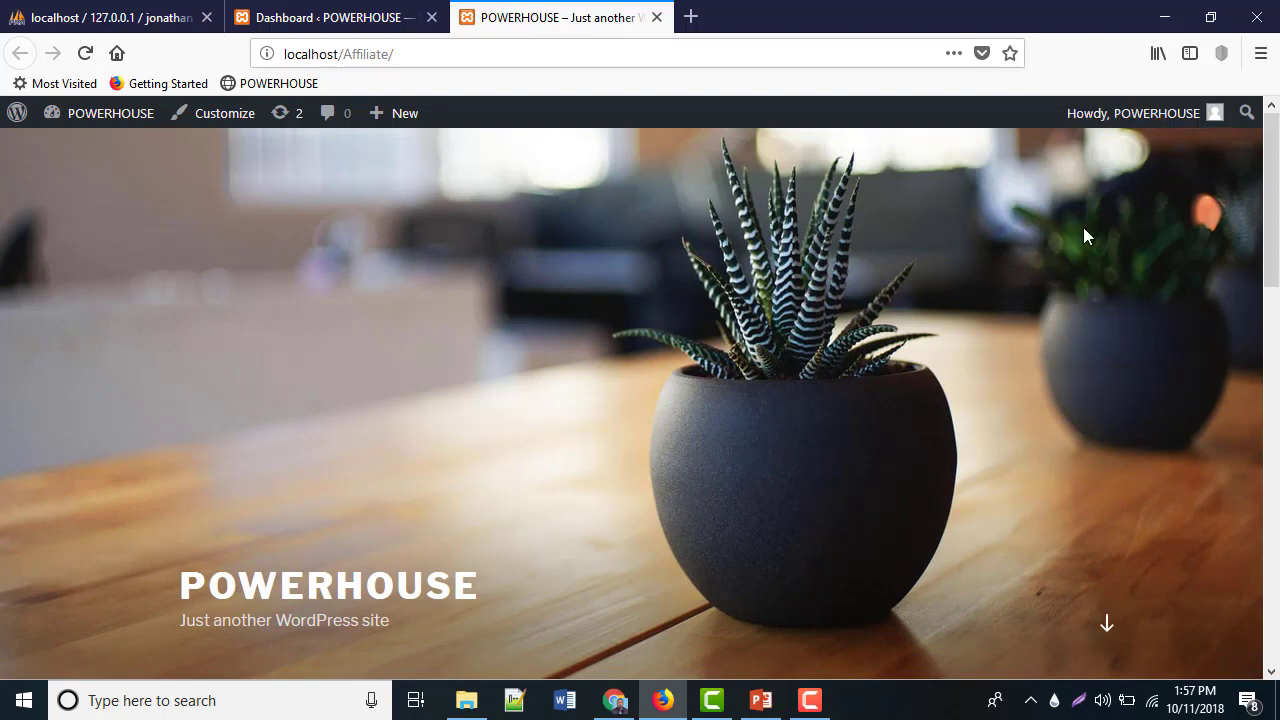
left_click(300, 20)
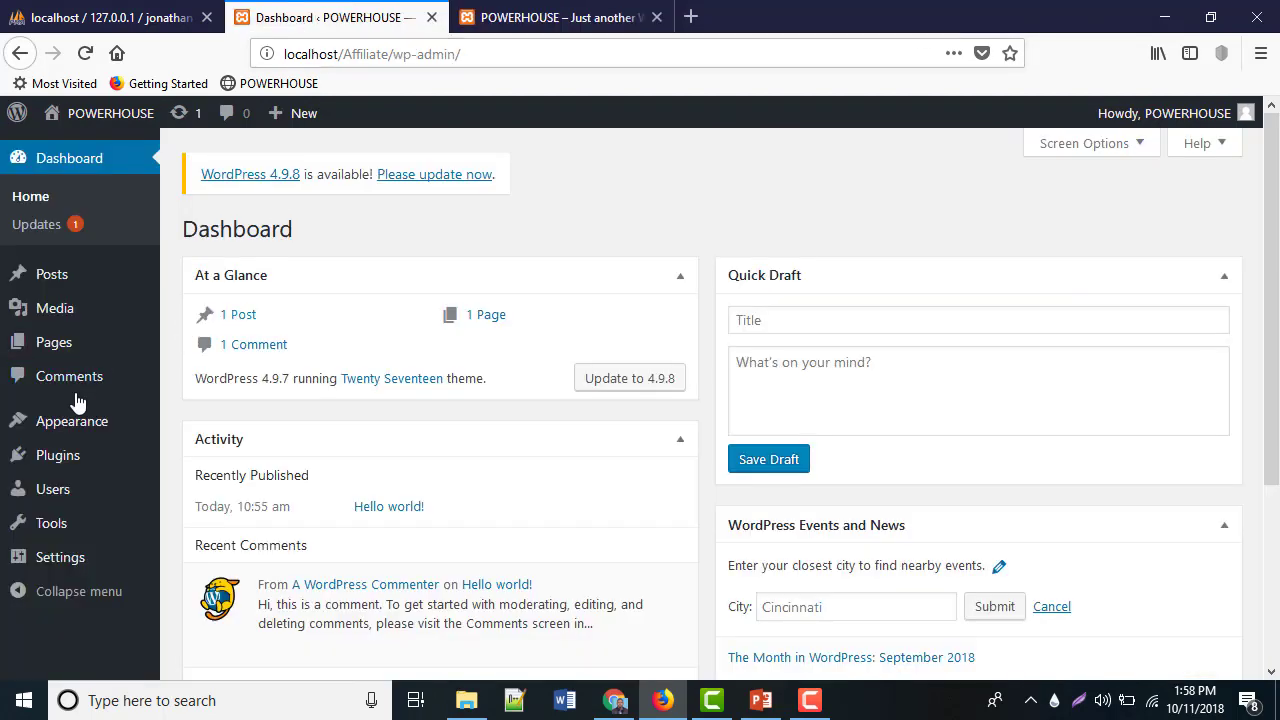
Search plugins for ELEMENTOR, then install and activate Elementor Page Builder
mouse_move(60, 462)
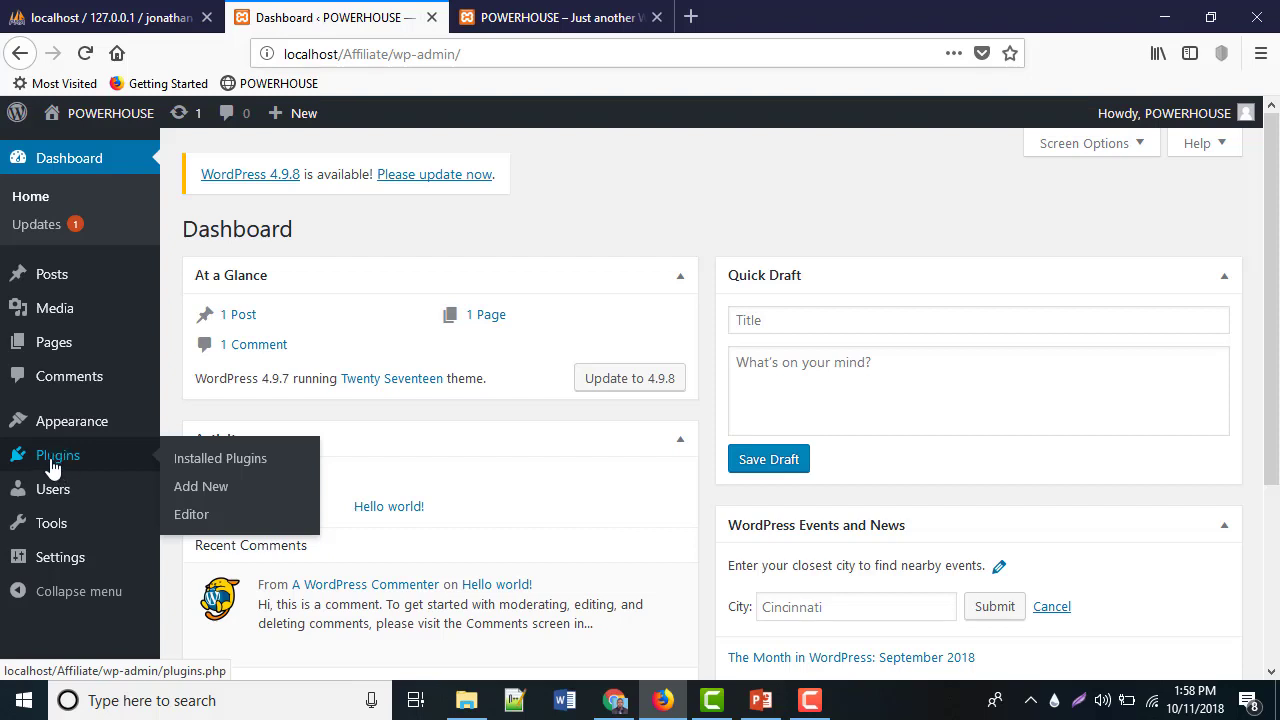
left_click(197, 488)
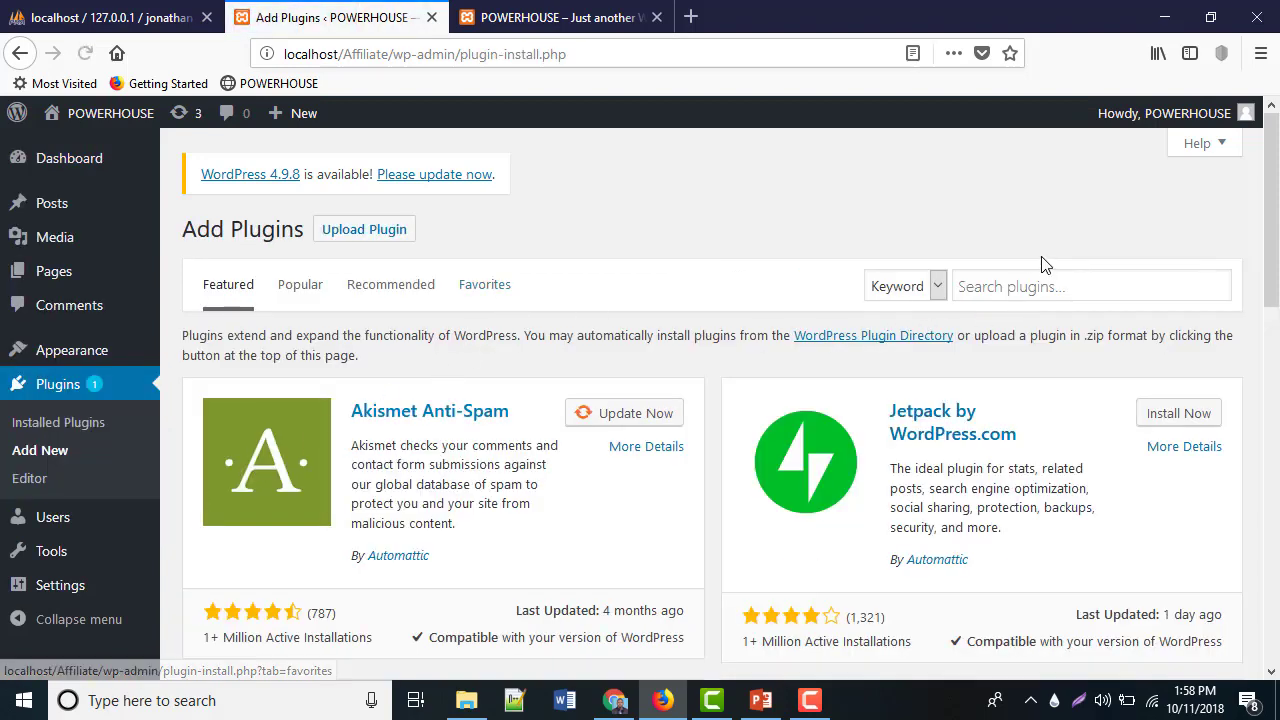
left_click(1012, 293)
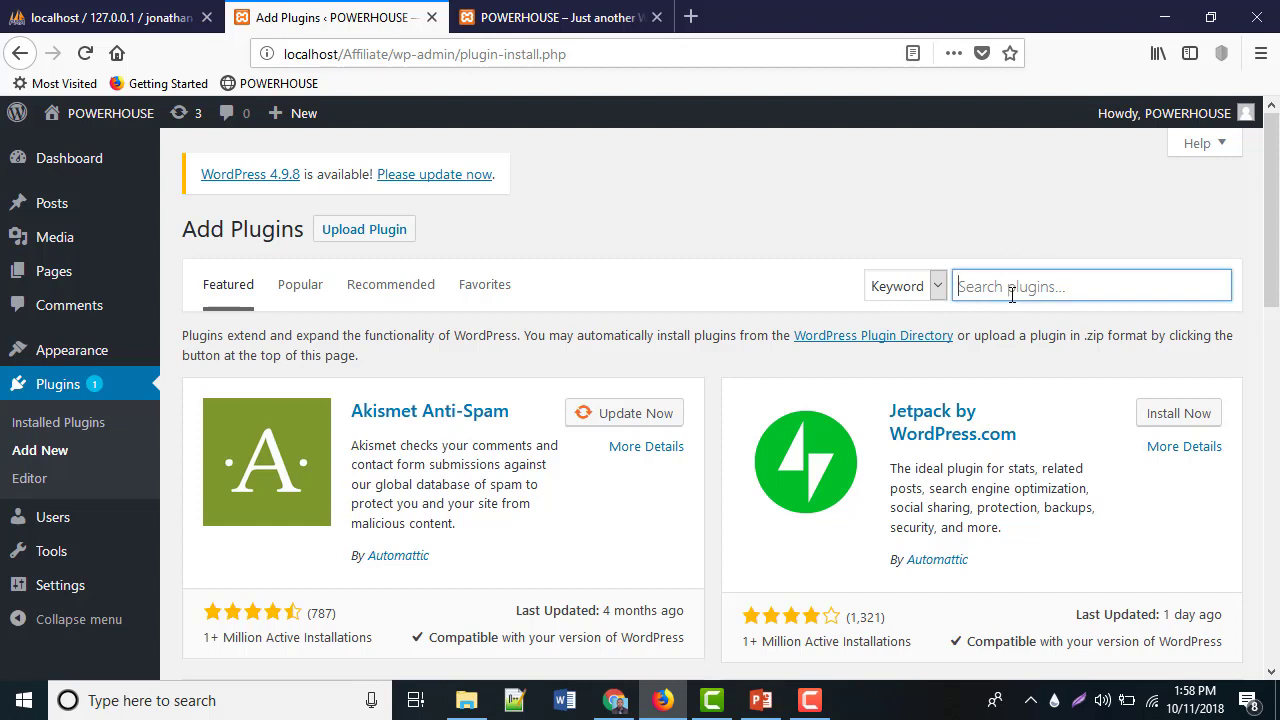
type("ELEME")
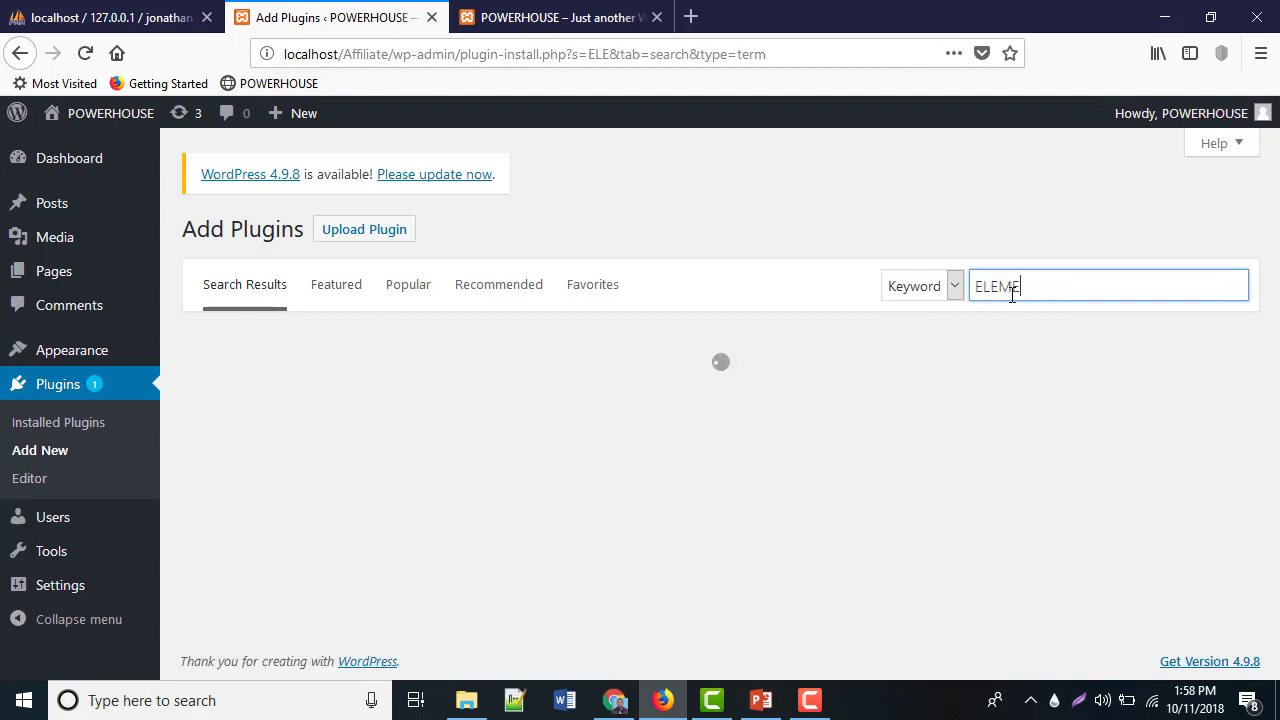
type("NTOR")
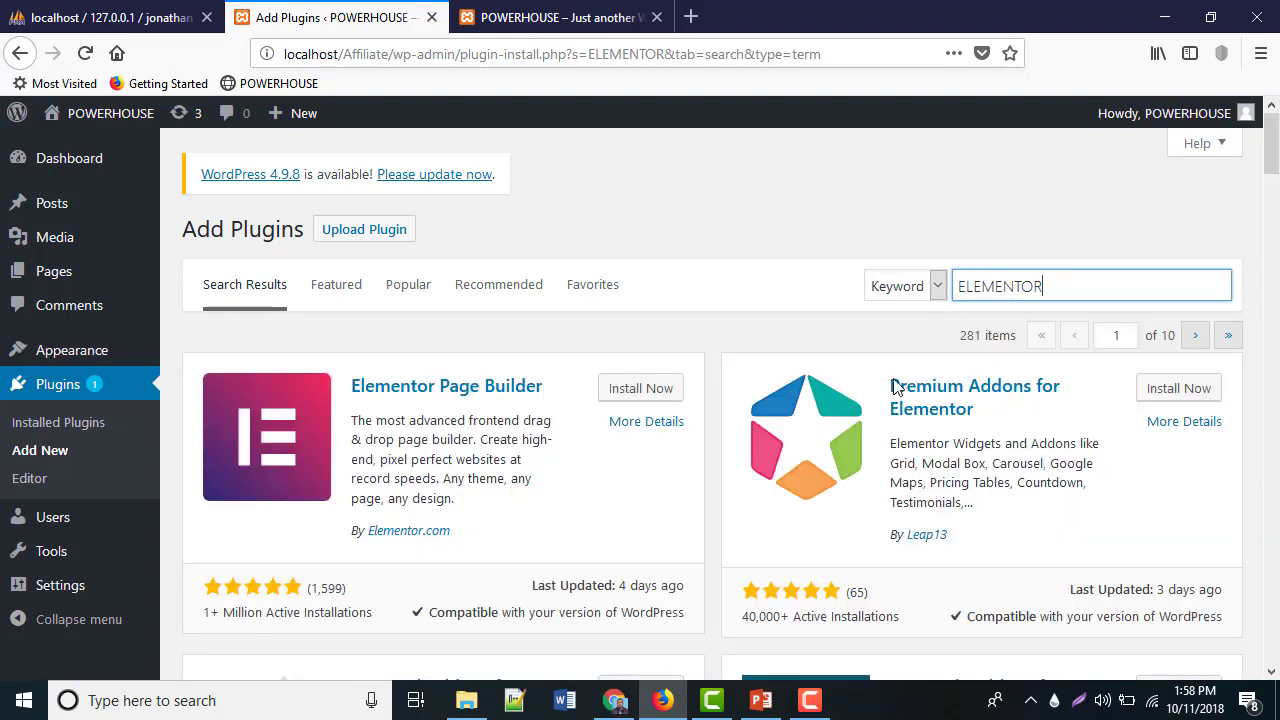
left_click(621, 390)
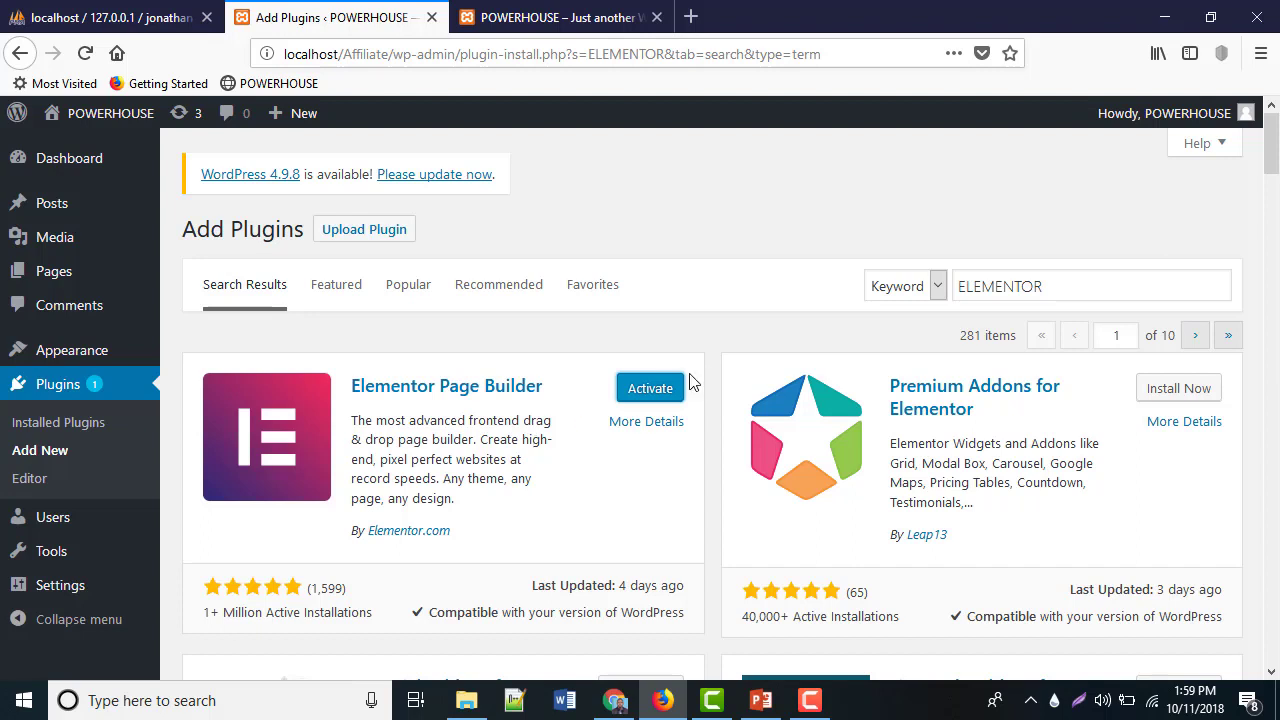
left_click(645, 395)
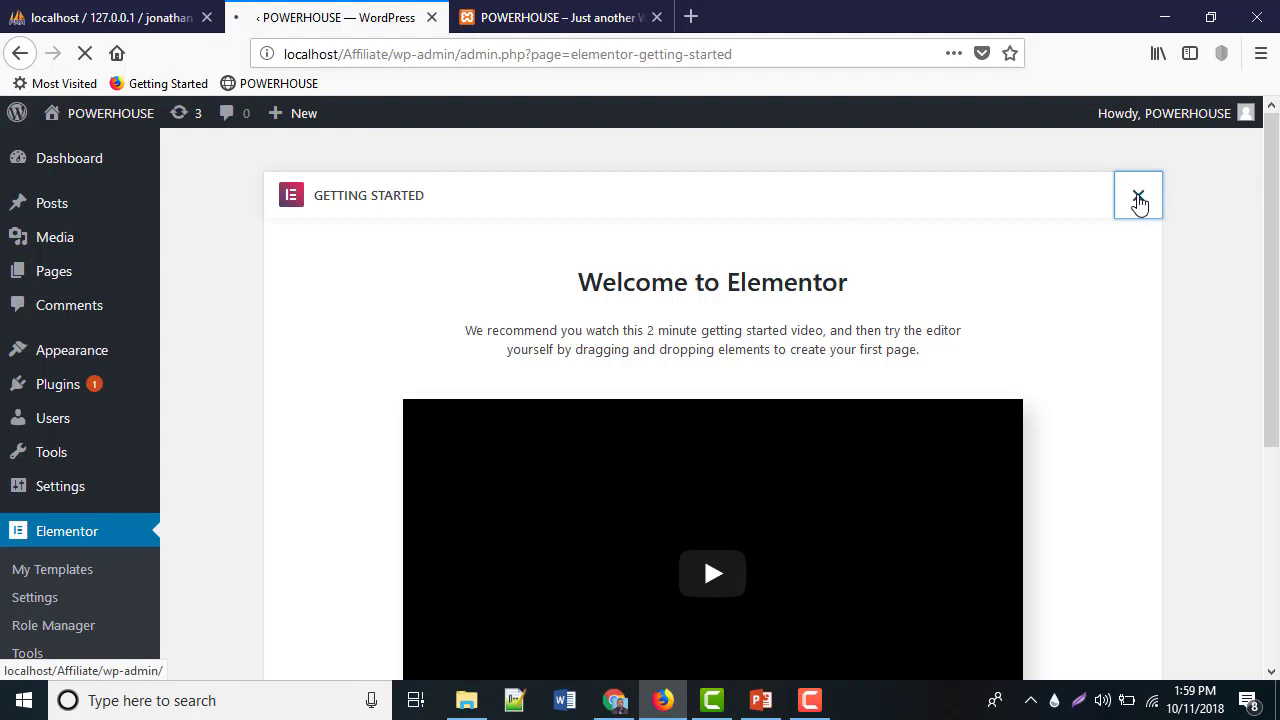
Close the Elementor welcome screen and go to Pages > All Pages
left_click(1138, 199)
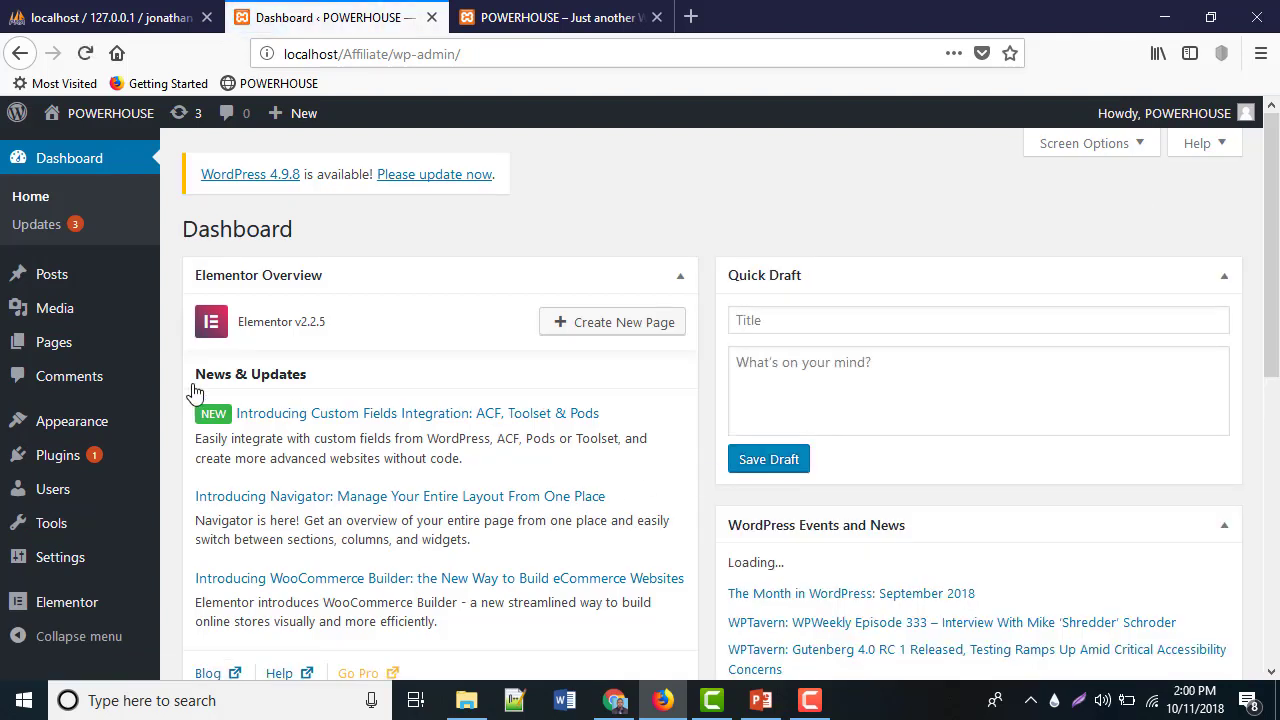
mouse_move(57, 350)
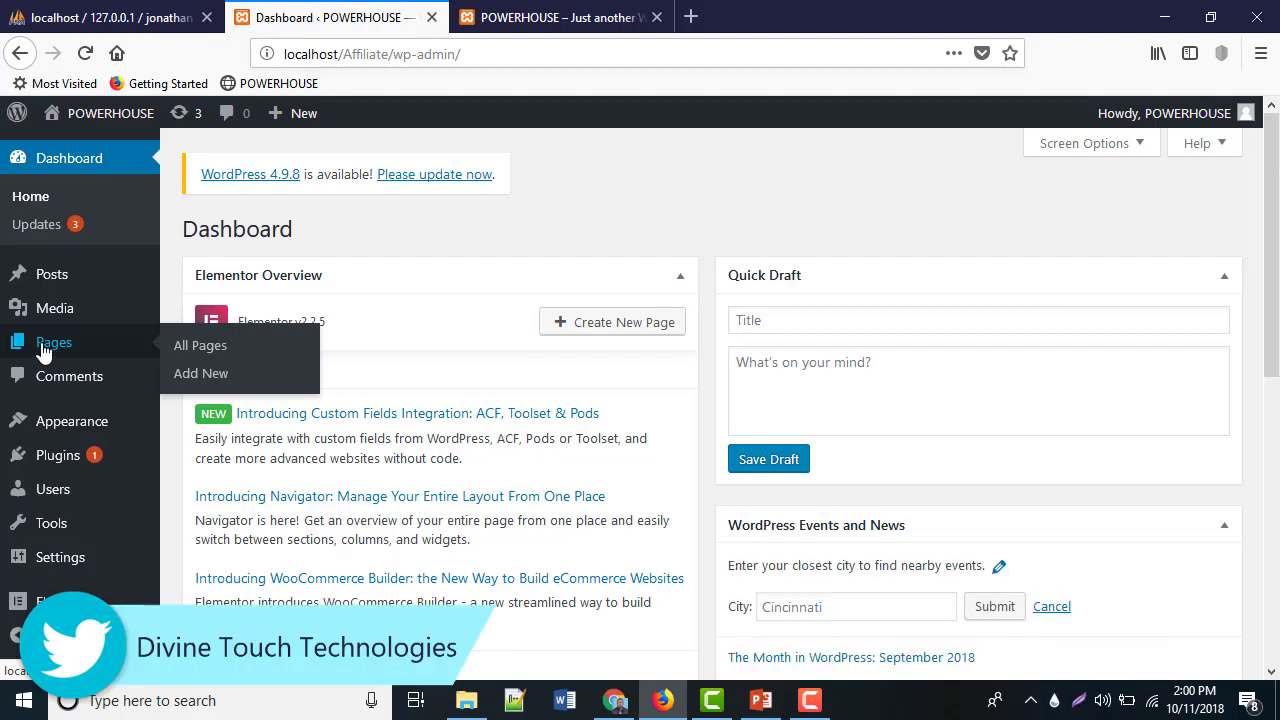
left_click(192, 348)
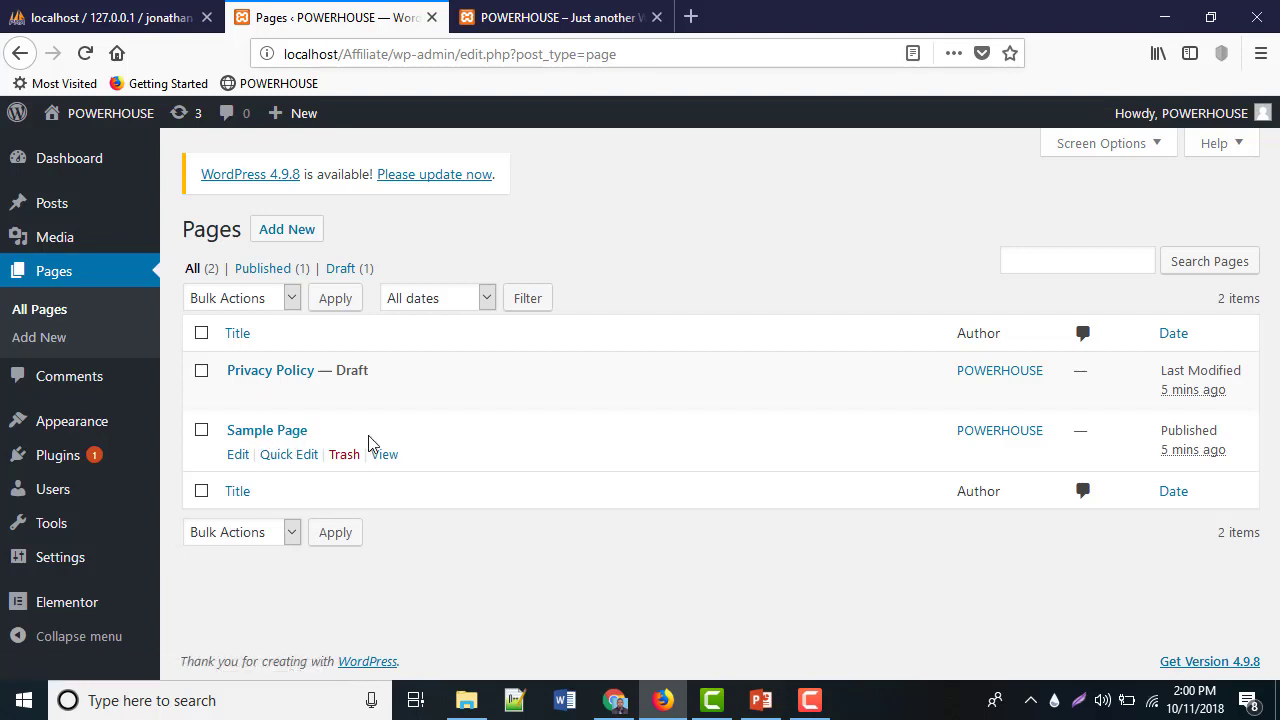
Create a new page titled OFFERS
left_click(280, 233)
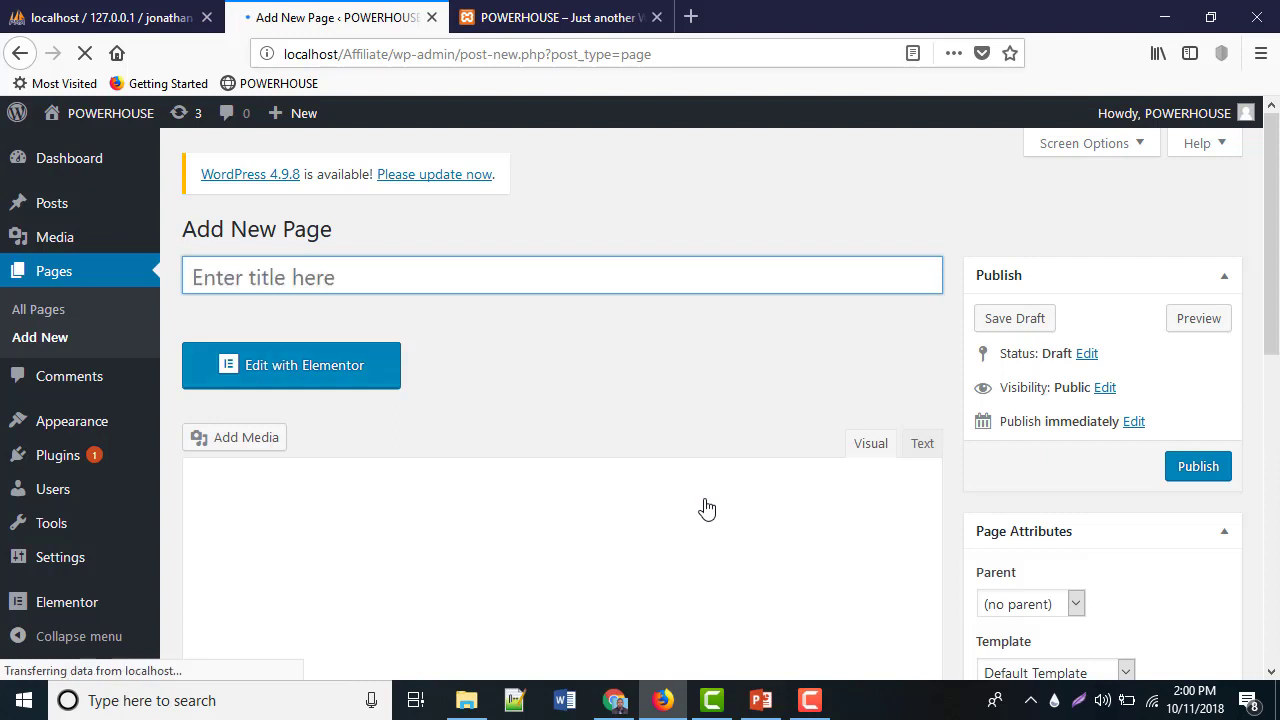
type("SER")
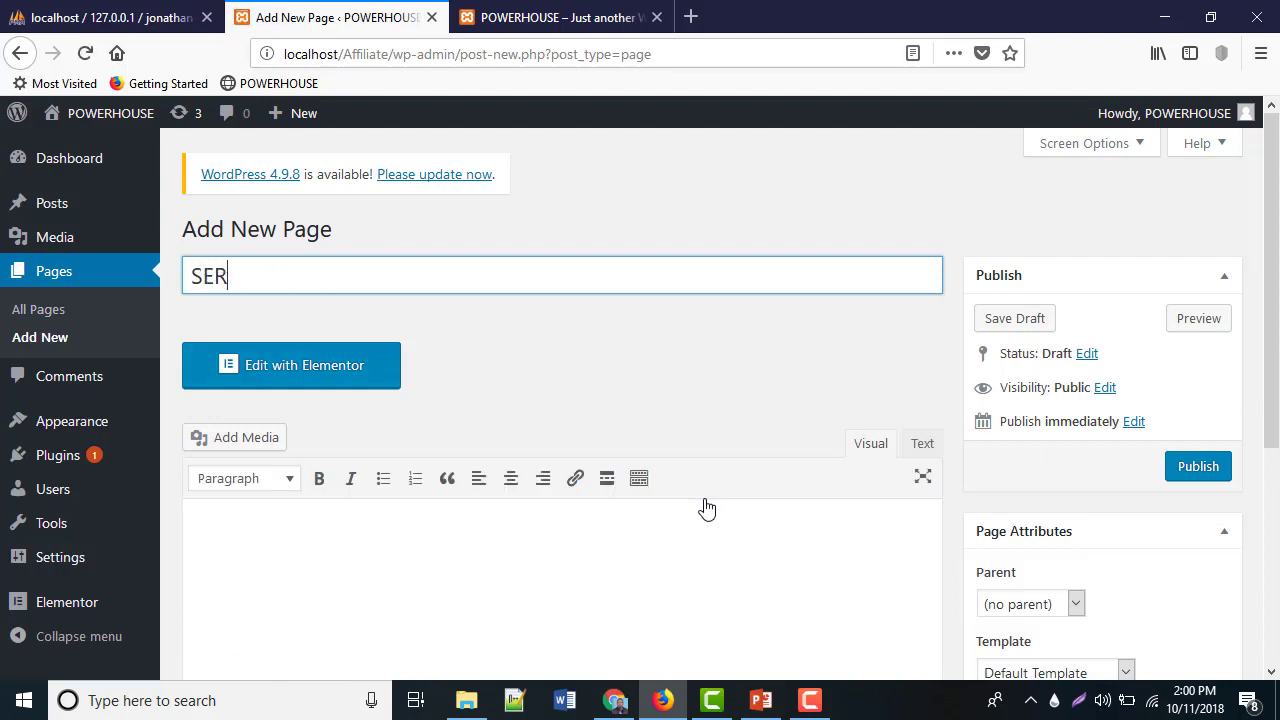
key("BackSpace")
key("BackSpace")
key("BackSpace")
type("OFFERS")
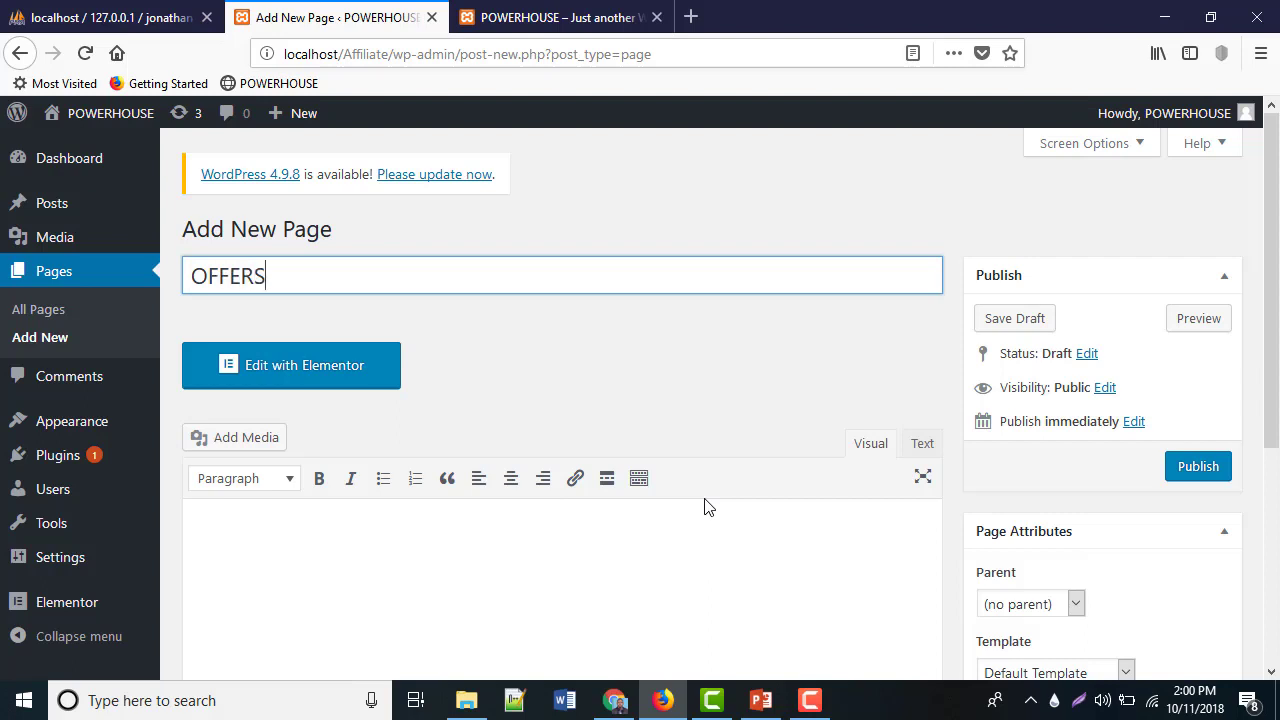
scroll(602, 505, "down", 3)
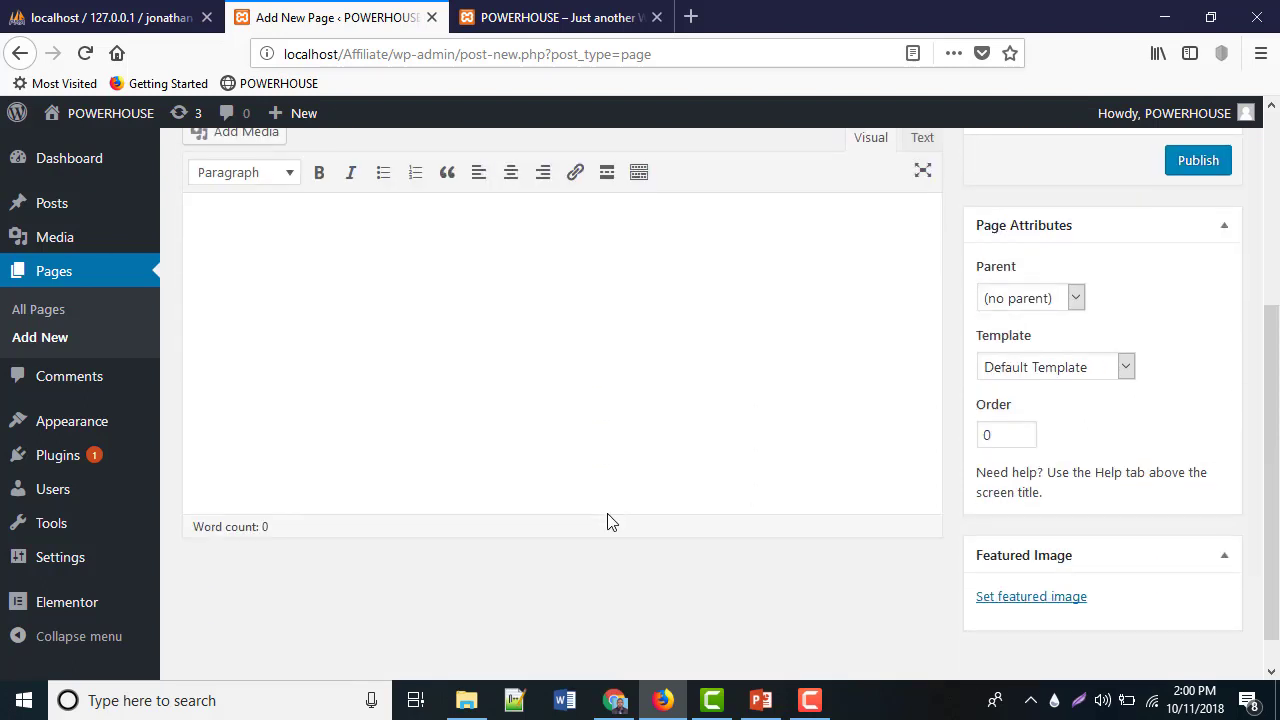
scroll(608, 520, "up", 3)
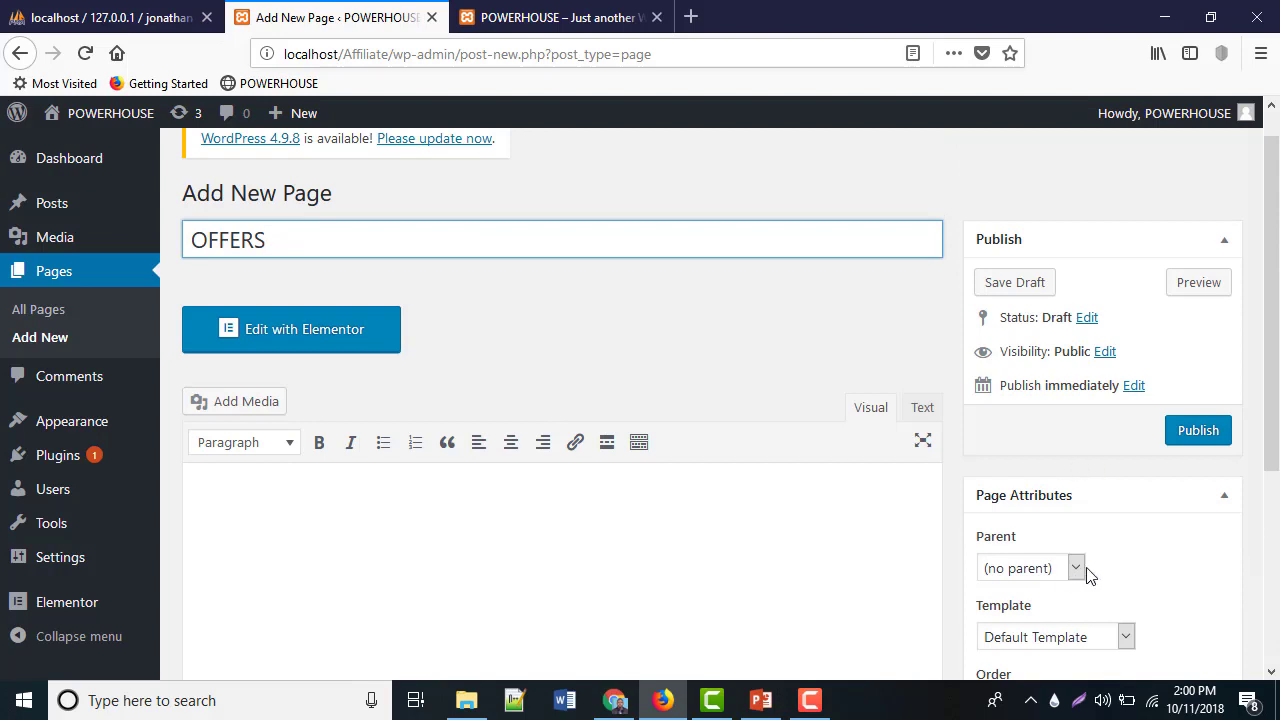
scroll(1089, 575, "down", 1)
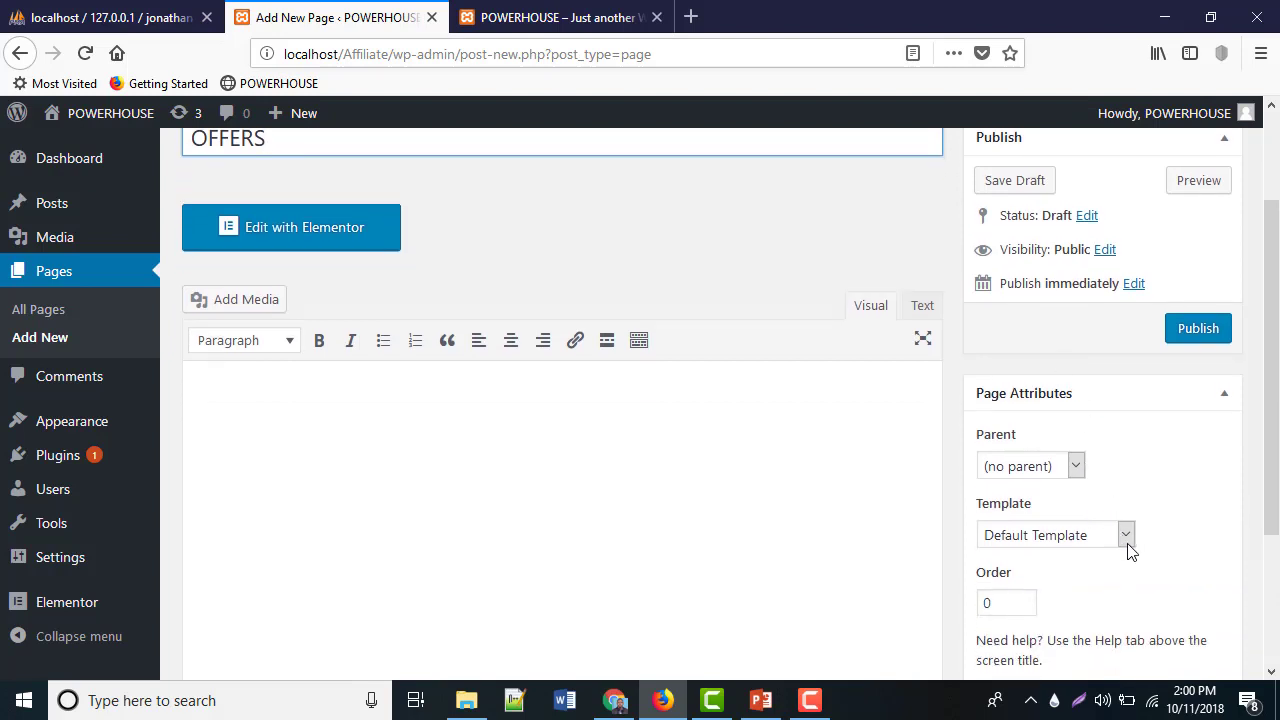
Set the page template to Elementor Canvas and publish the OFFERS page
left_click(1126, 537)
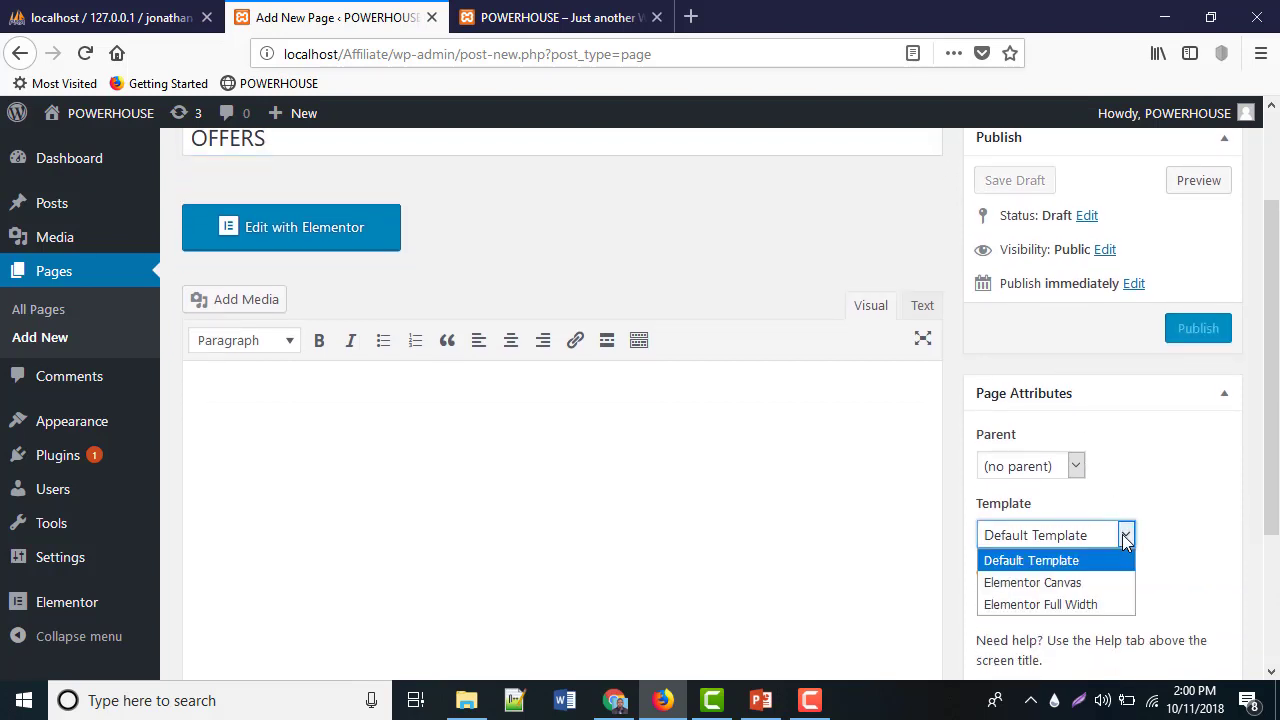
left_click(1013, 584)
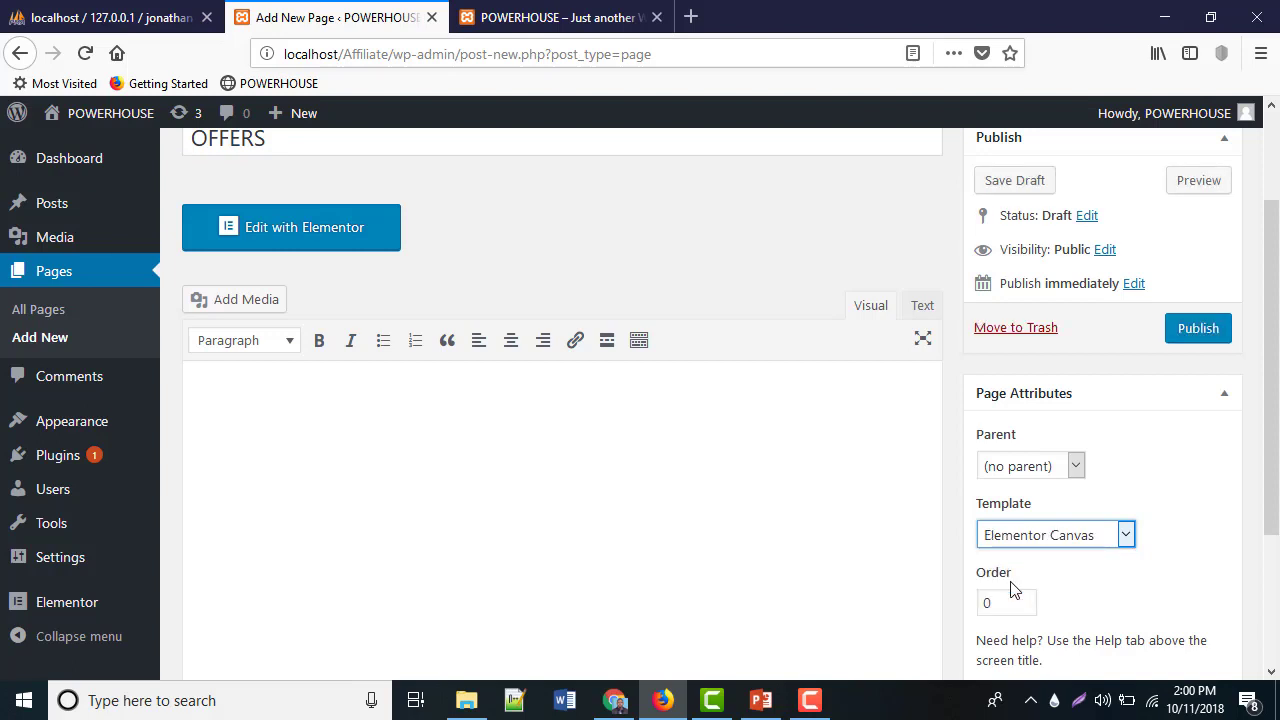
scroll(1012, 582, "down", 2)
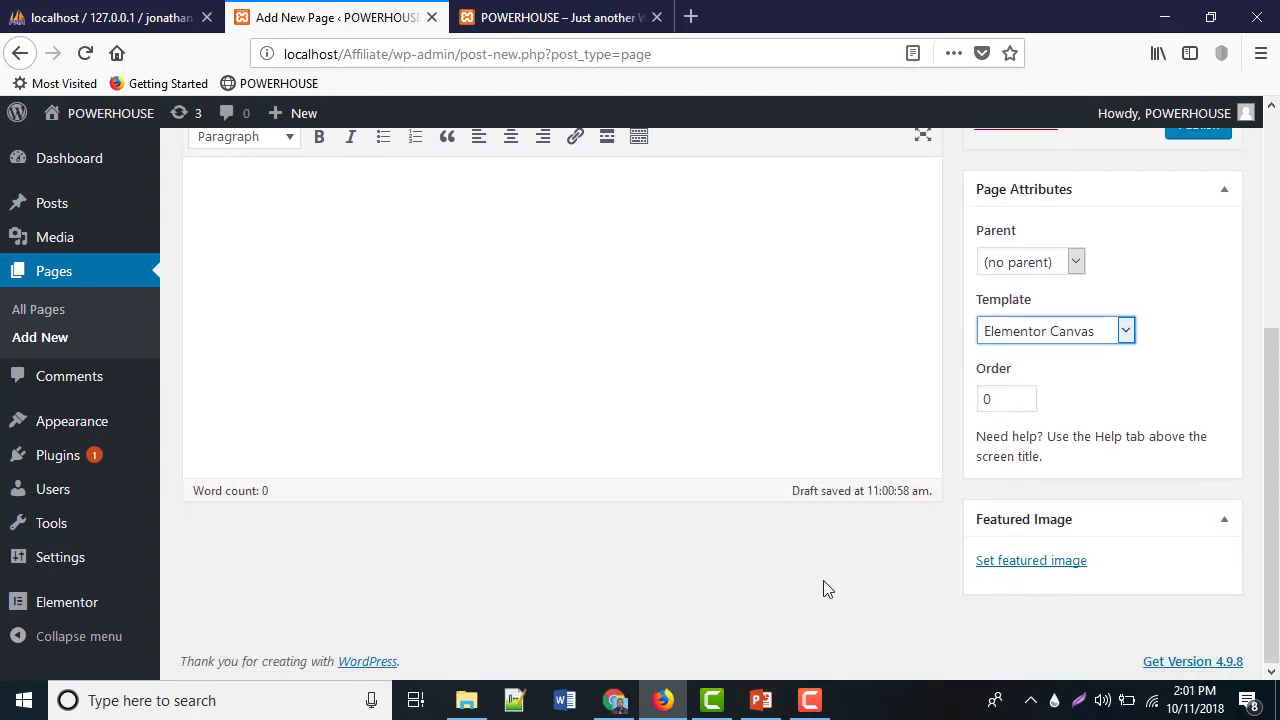
scroll(823, 585, "up", 3)
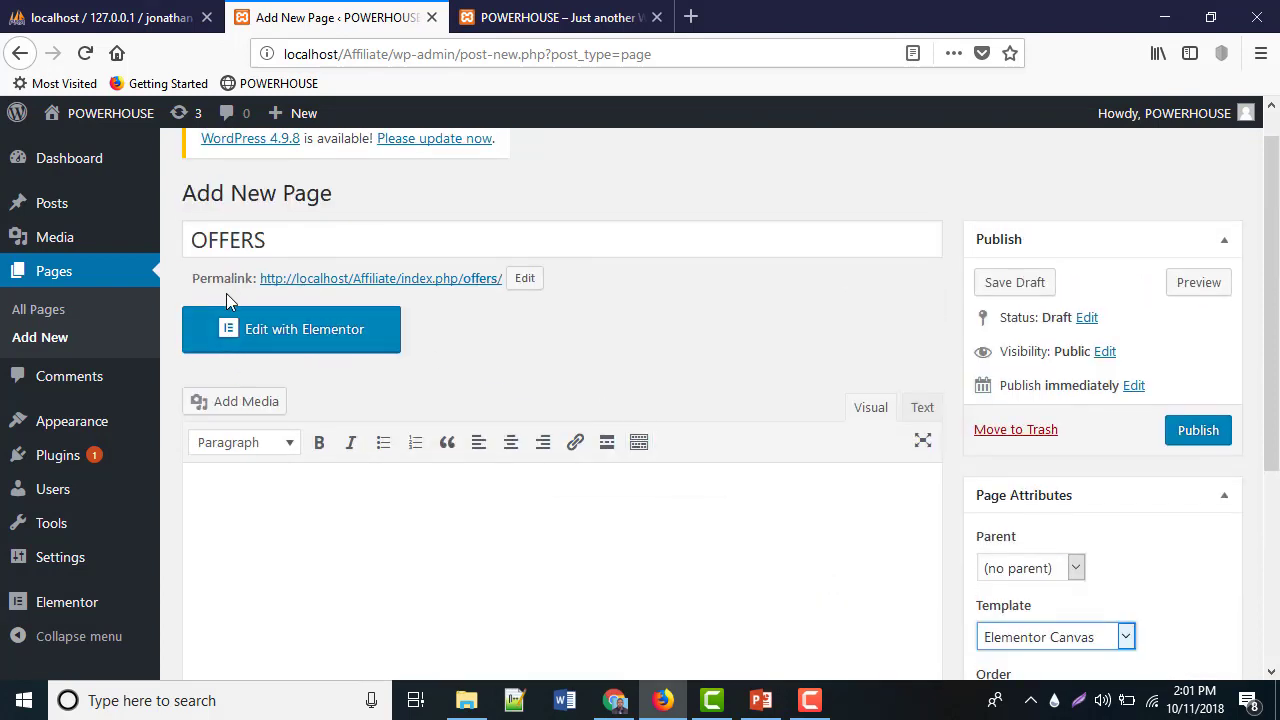
left_click(1197, 438)
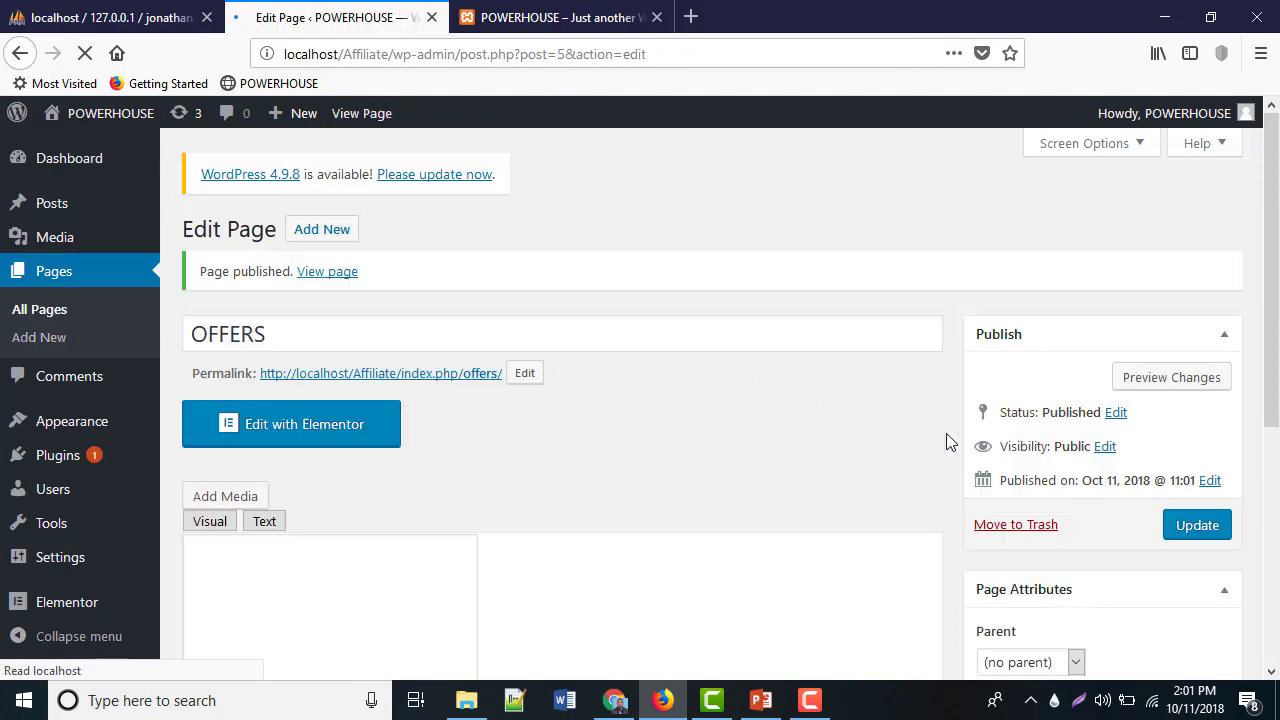
Launch Elementor on the OFFERS page and bring up its template Library of ready-made page designs
left_click(337, 437)
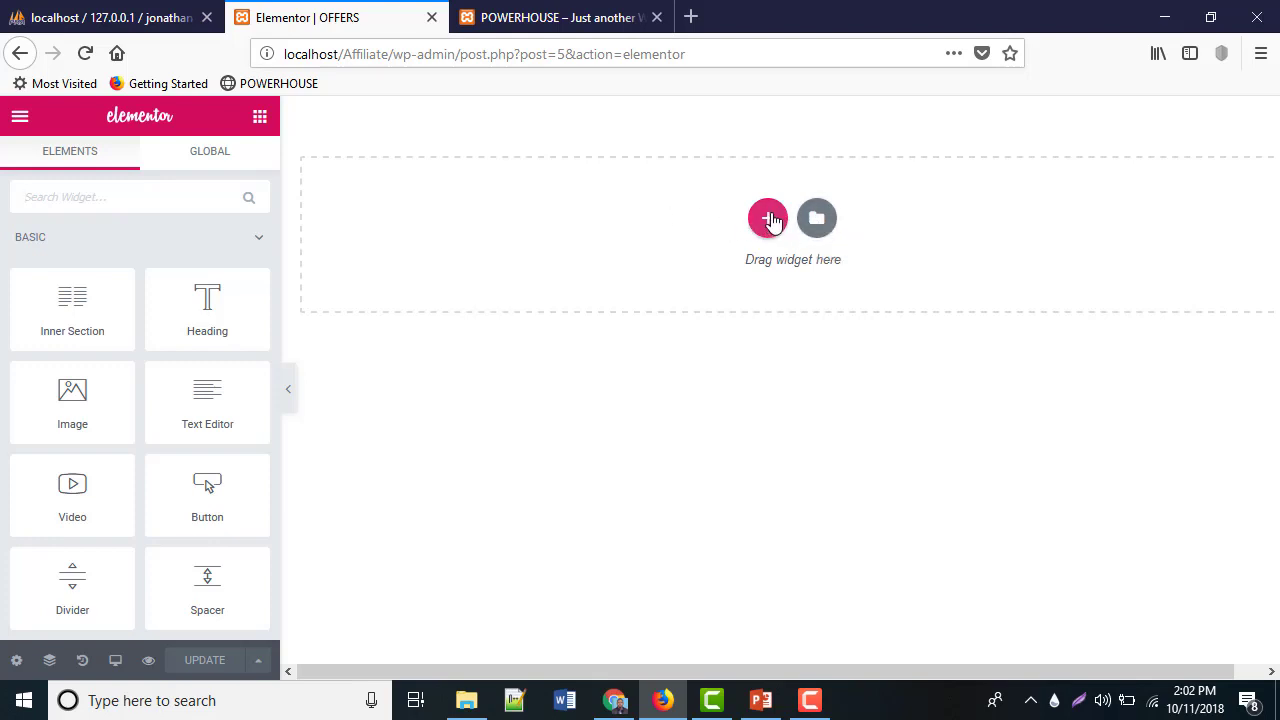
left_click(768, 219)
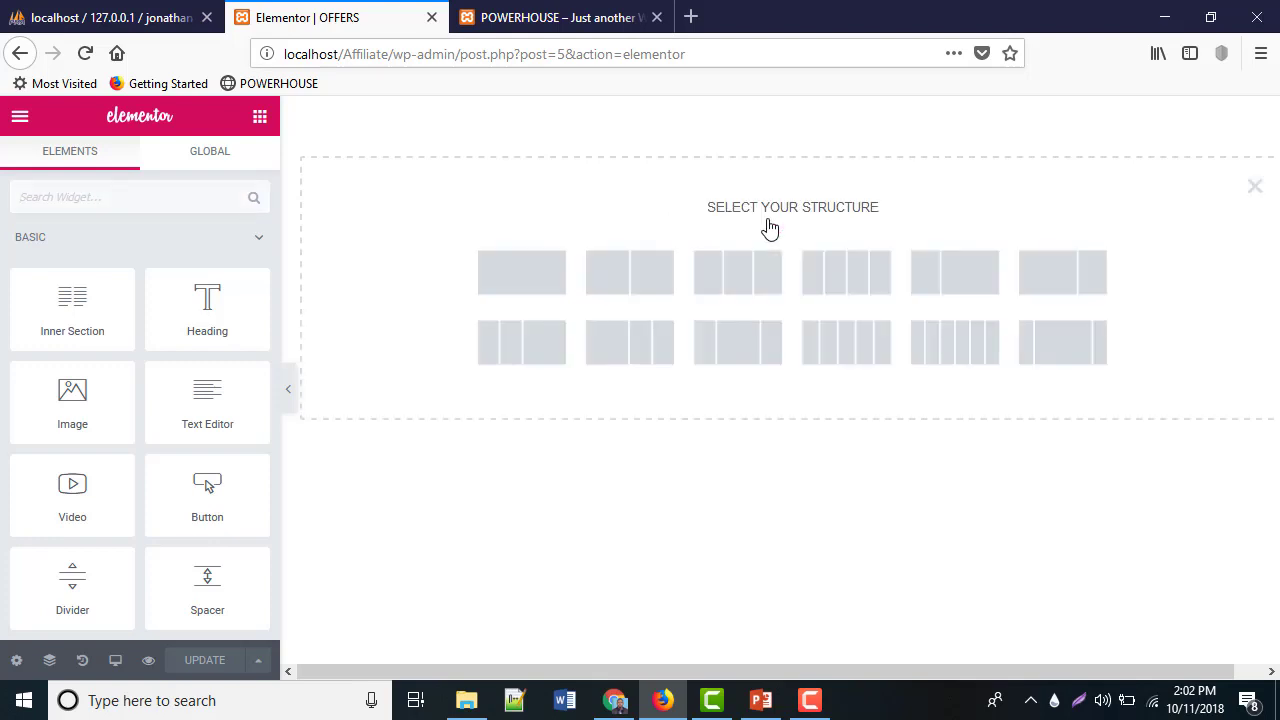
left_click(1253, 189)
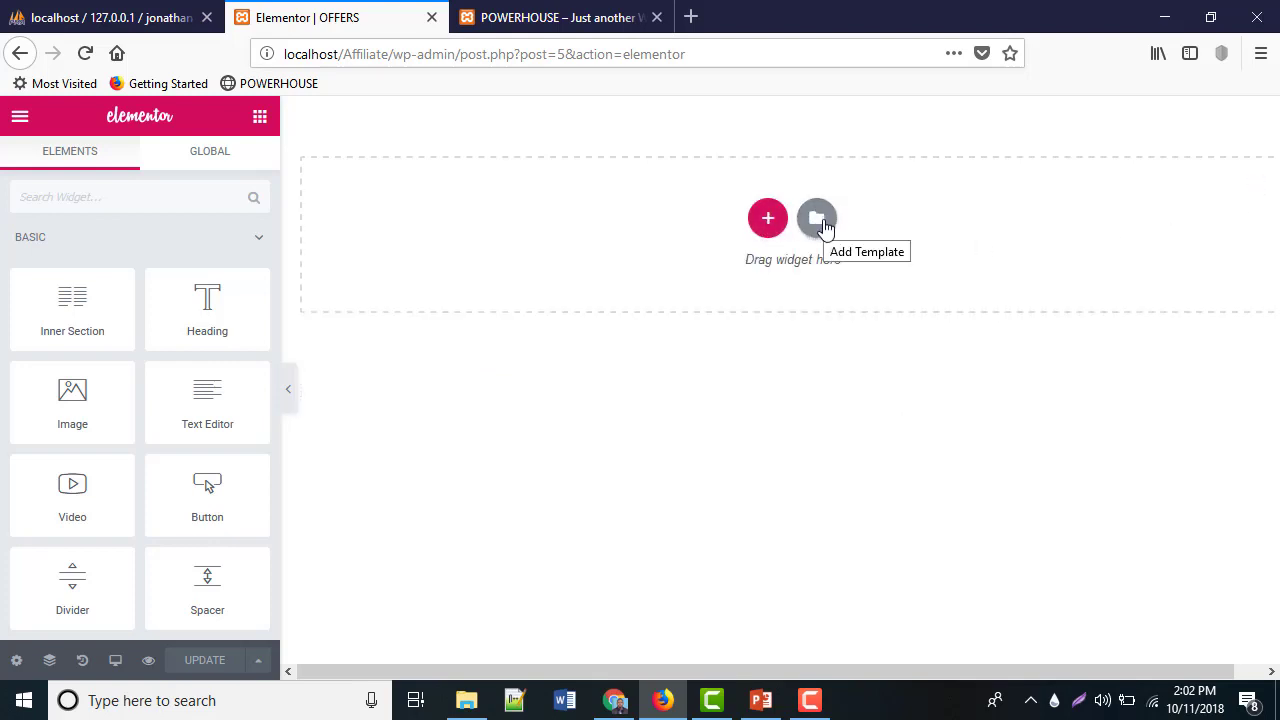
left_click(822, 222)
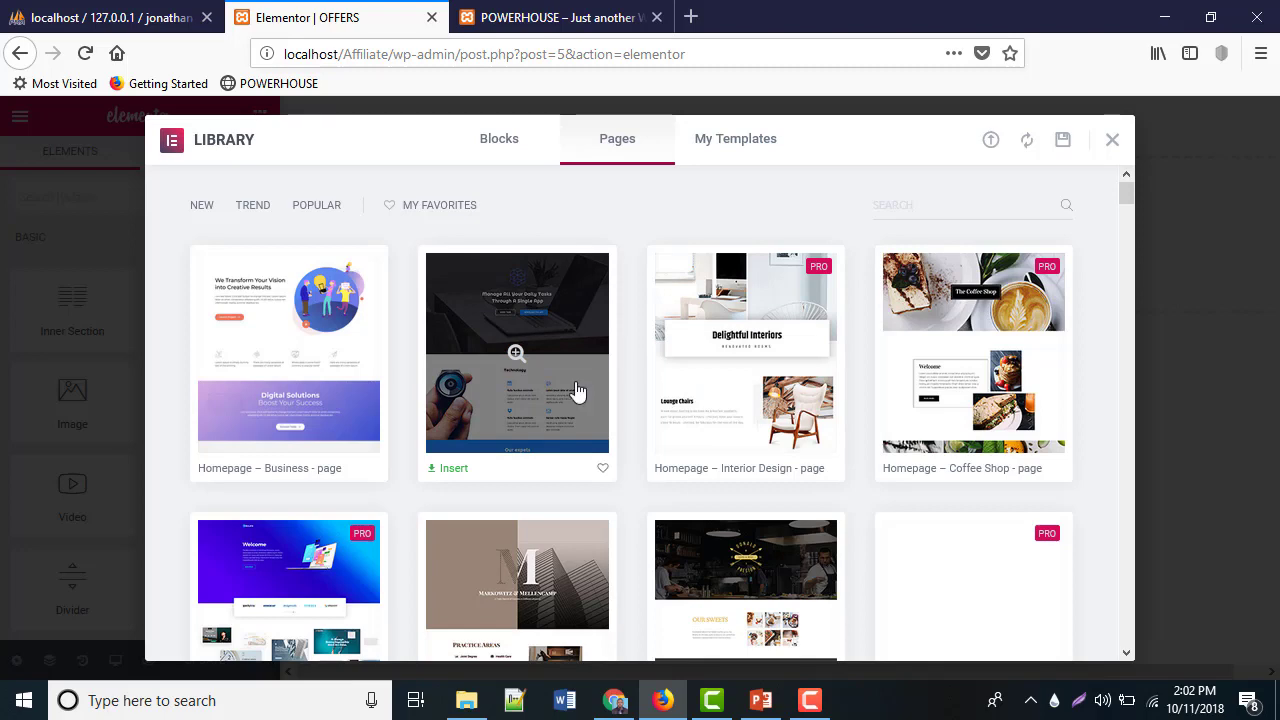
Insert the Homepage – Business template into the OFFERS page and save it with Update
scroll(565, 405, "down", 1)
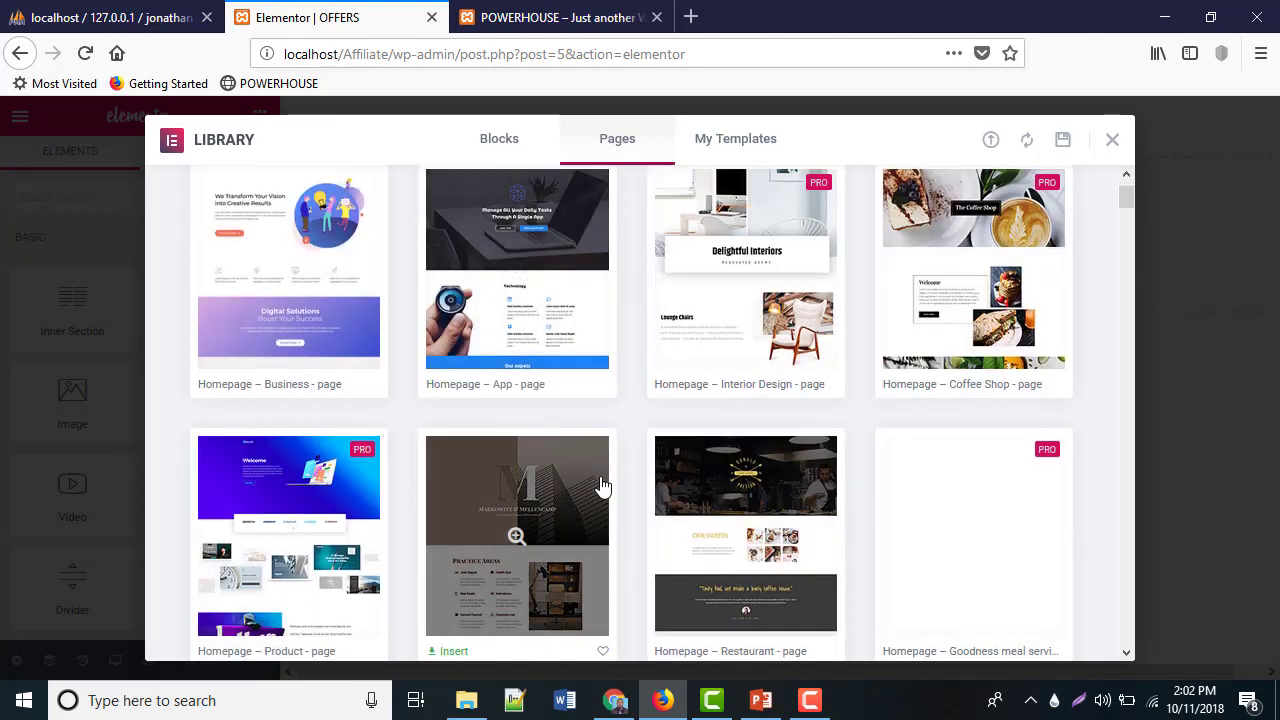
scroll(600, 486, "up", 1)
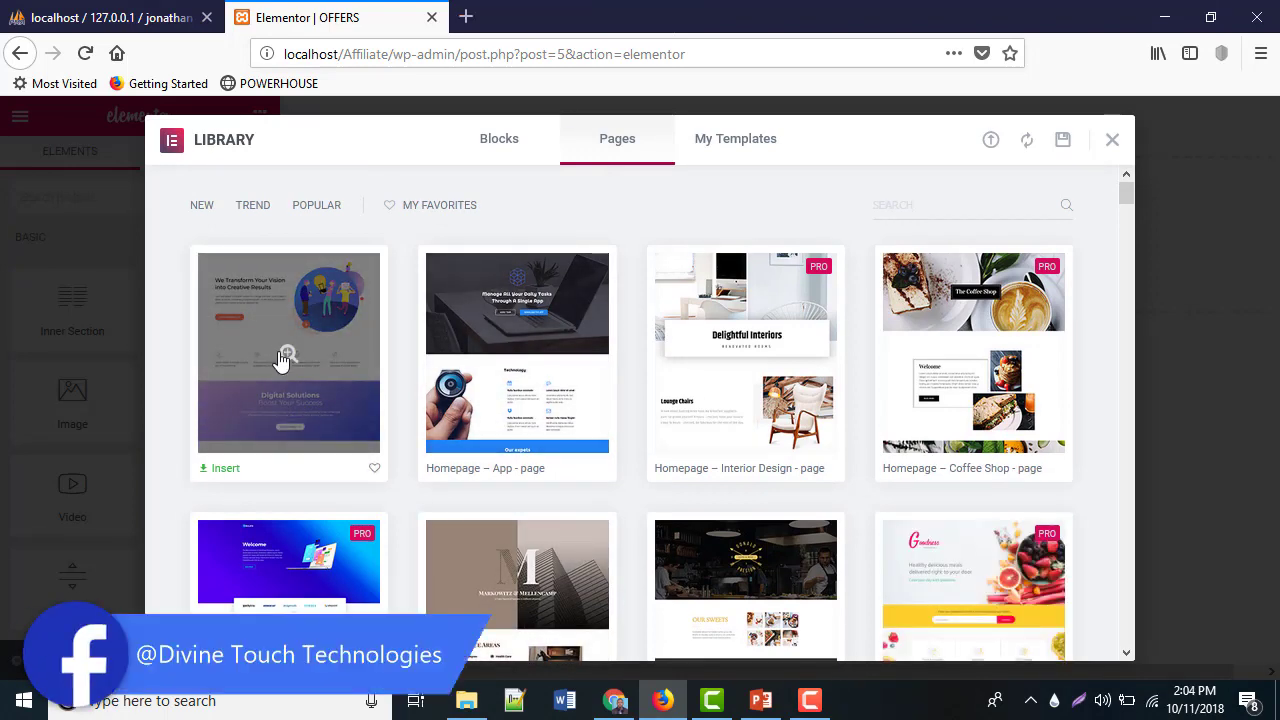
left_click(281, 360)
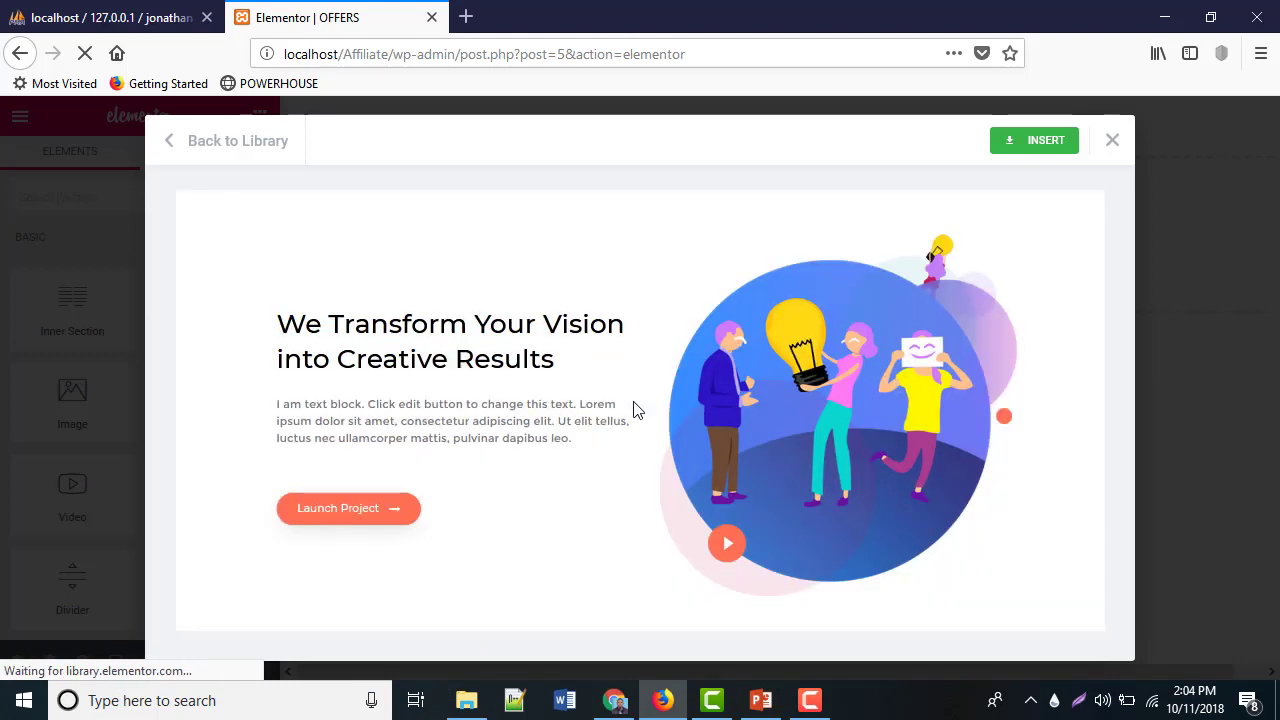
left_click(1053, 143)
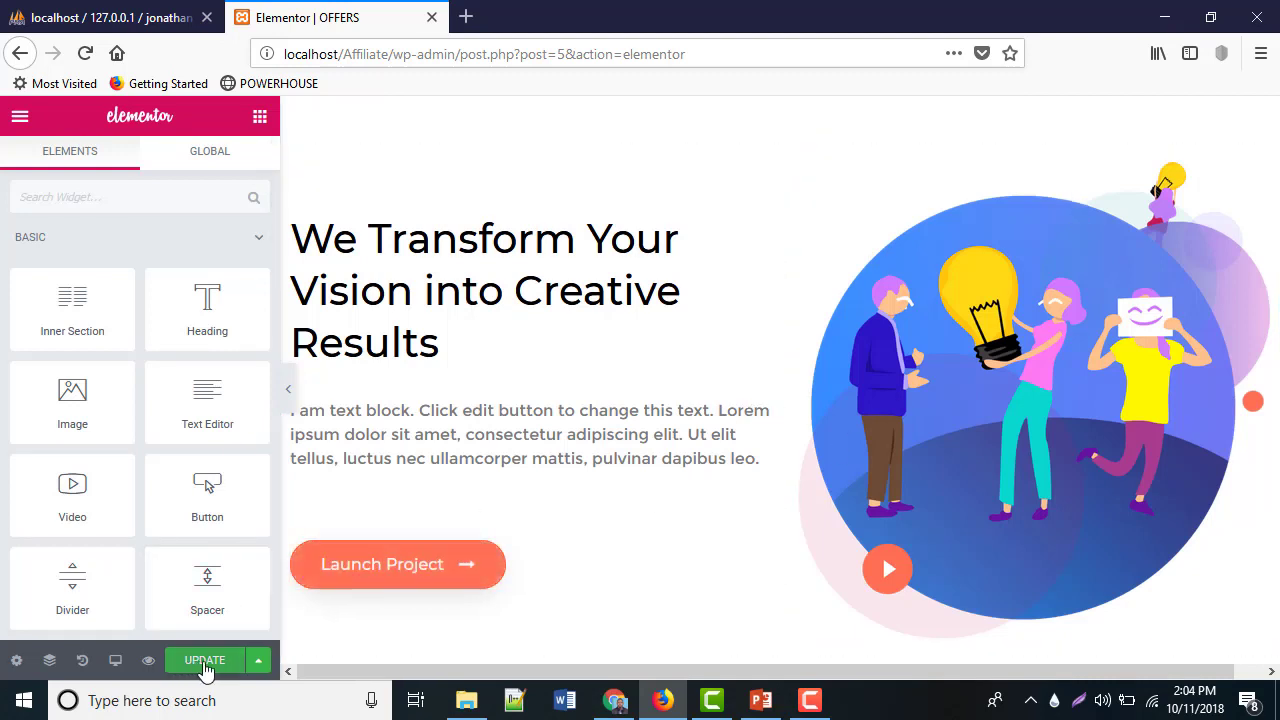
left_click(205, 662)
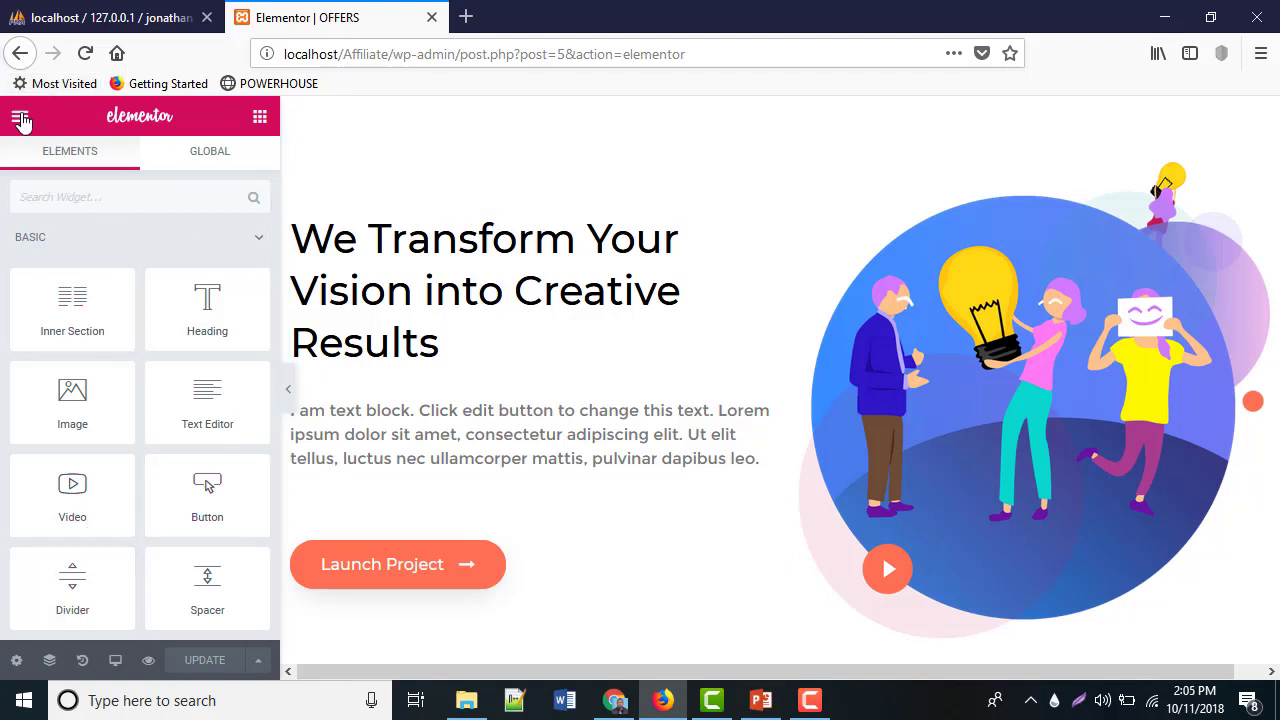
Exit Elementor to the WordPress page editor and preview the OFFERS page changes in a new tab
left_click(20, 120)
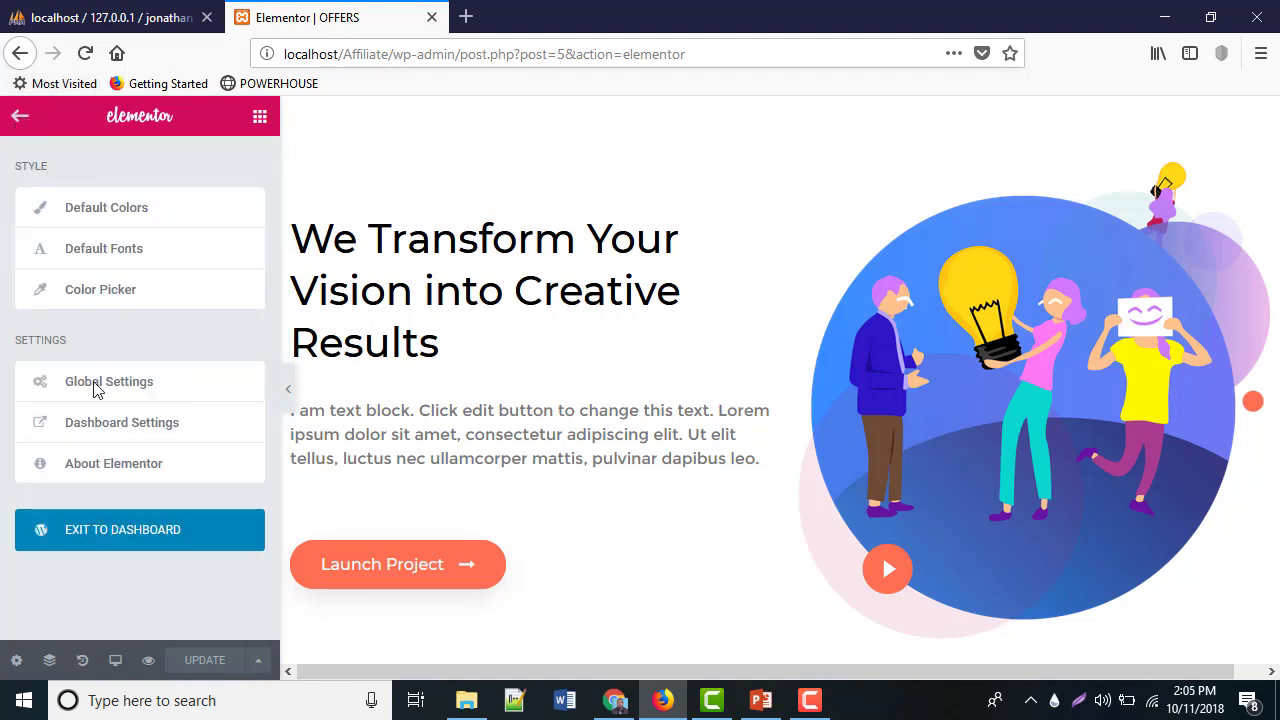
left_click(122, 541)
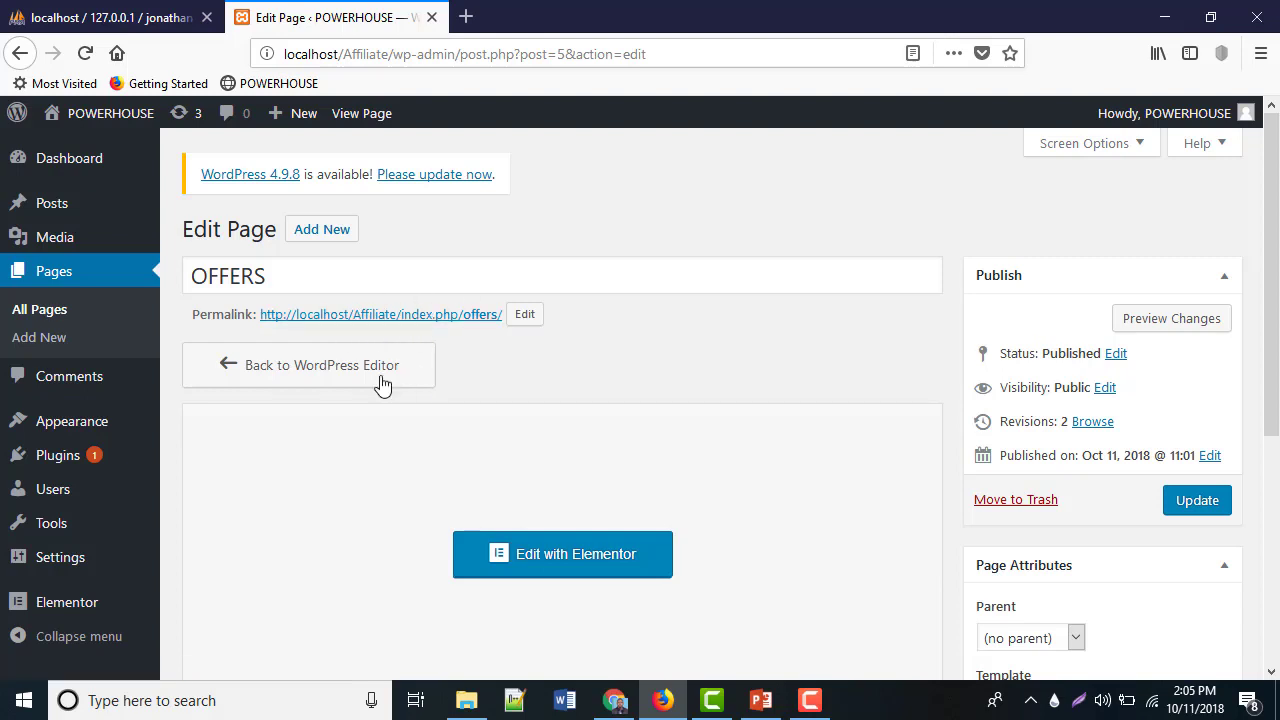
left_click(1142, 324)
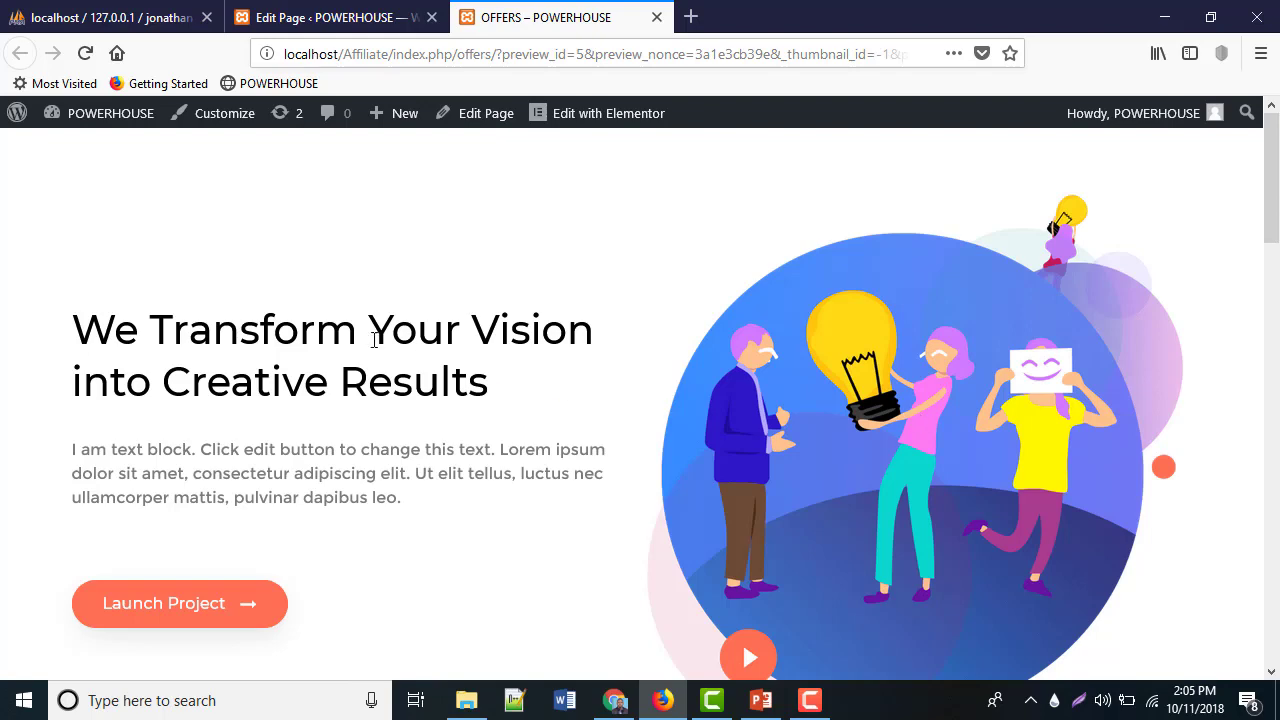
Scroll the OFFERS preview down to the Our Team section and back, then return to the Edit Page tab
scroll(310, 354, "down", 8)
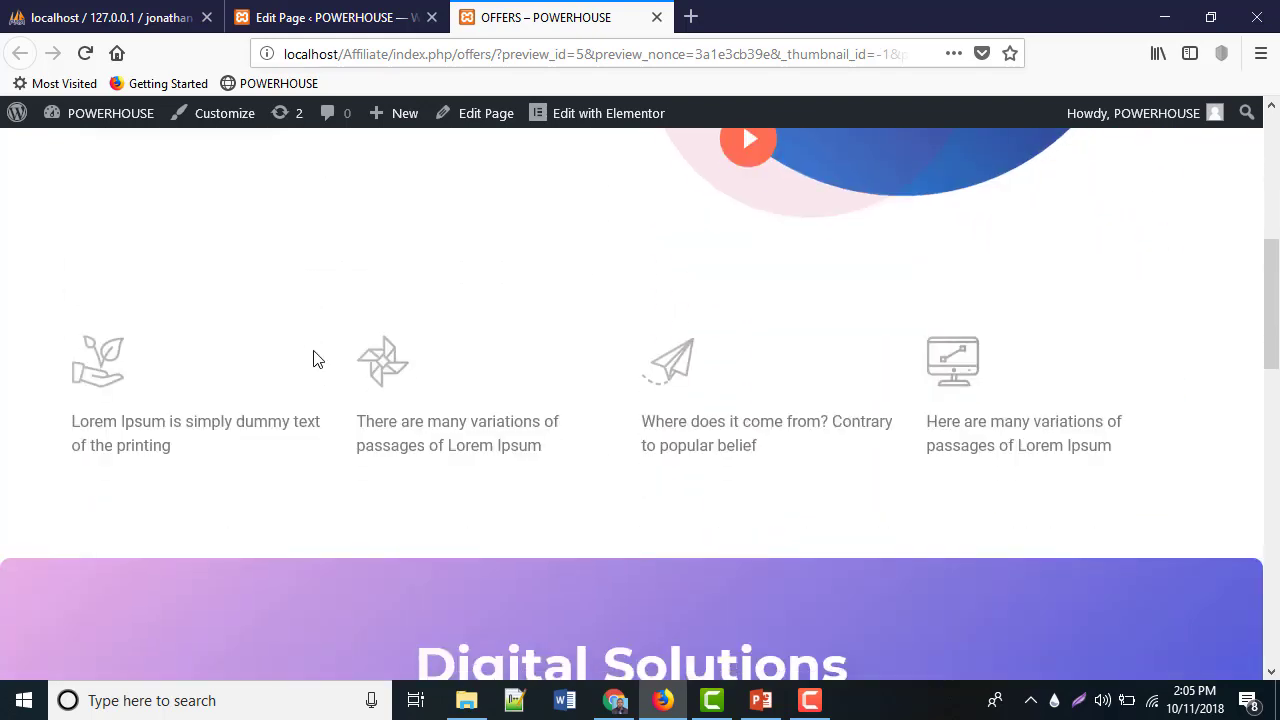
scroll(314, 352, "down", 10)
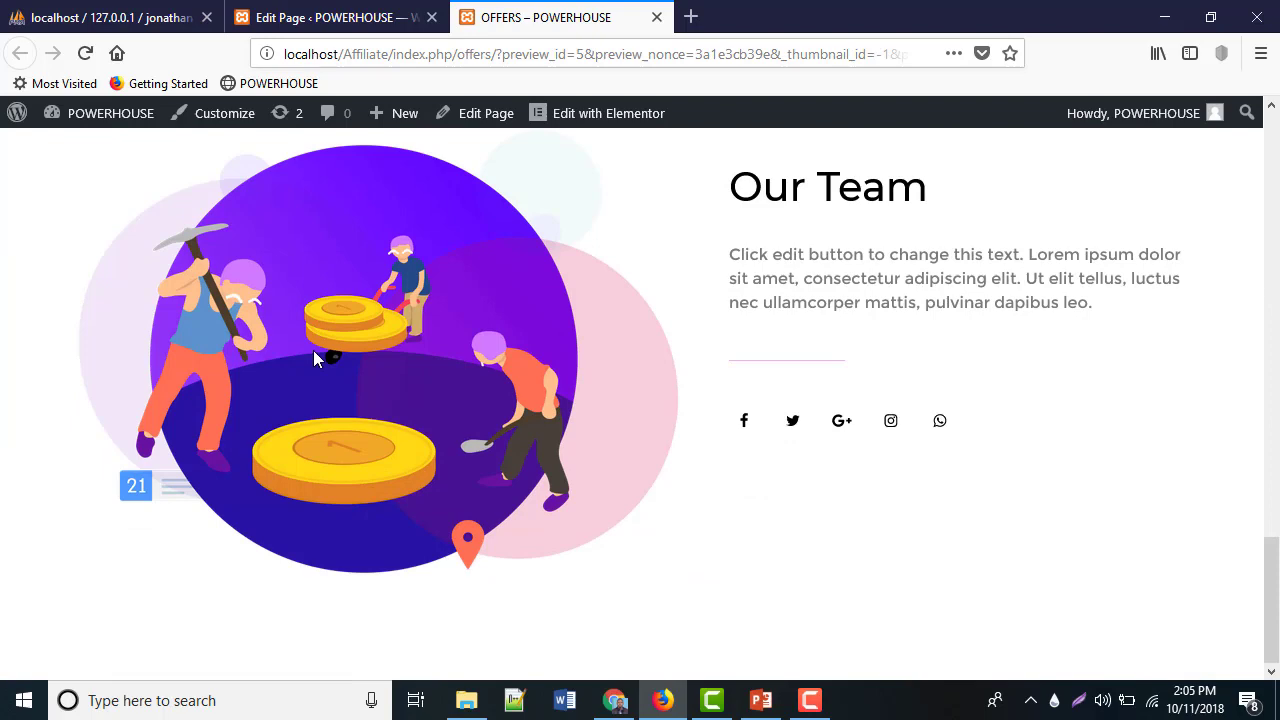
scroll(313, 352, "up", 15)
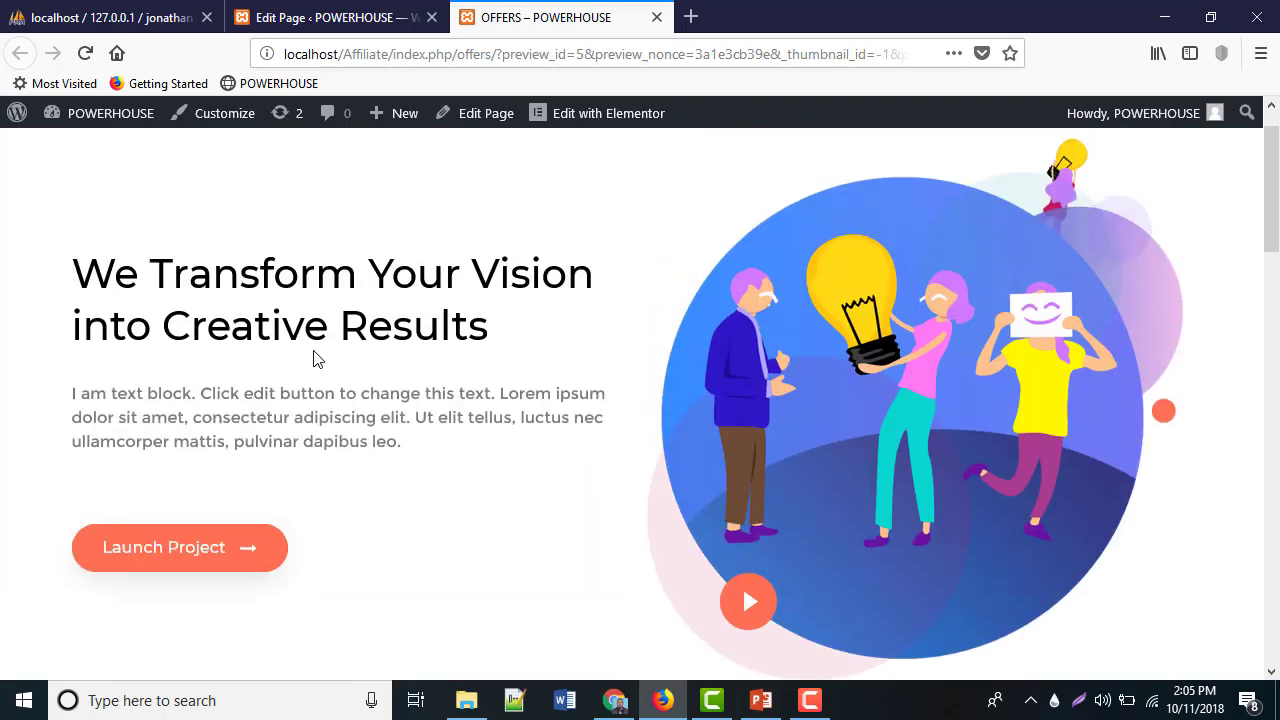
scroll(313, 354, "up", 1)
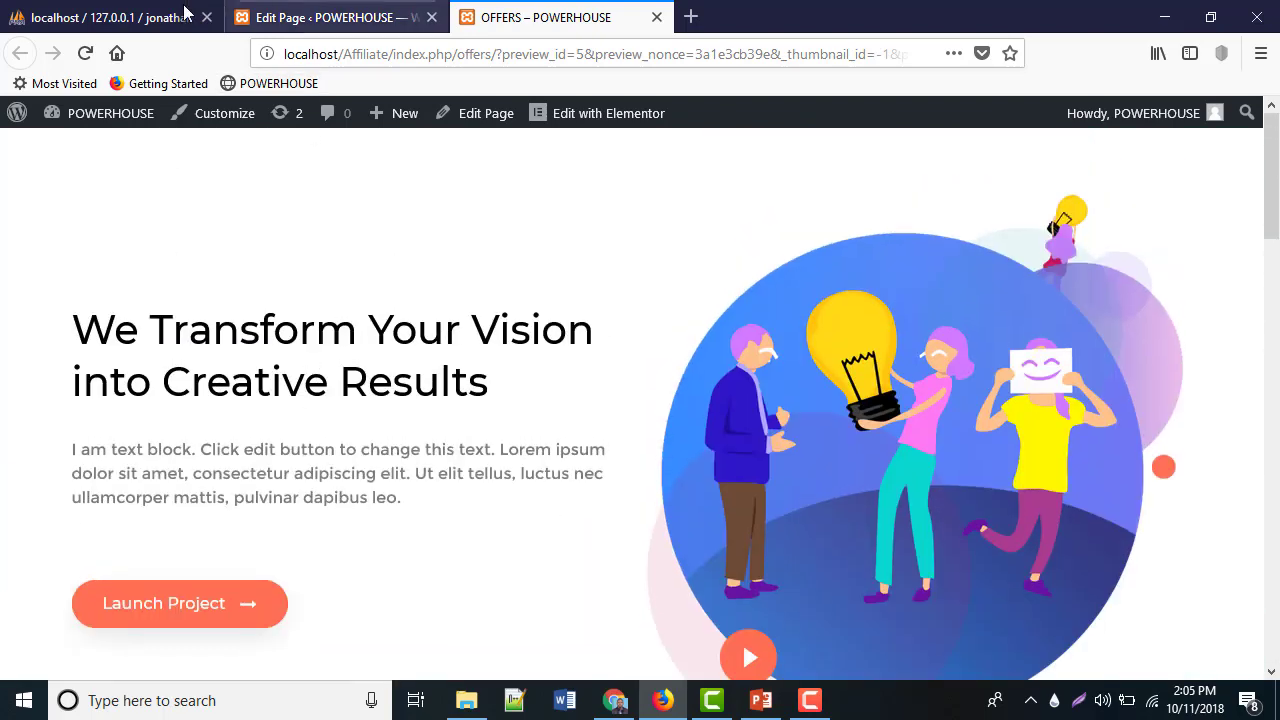
left_click(343, 18)
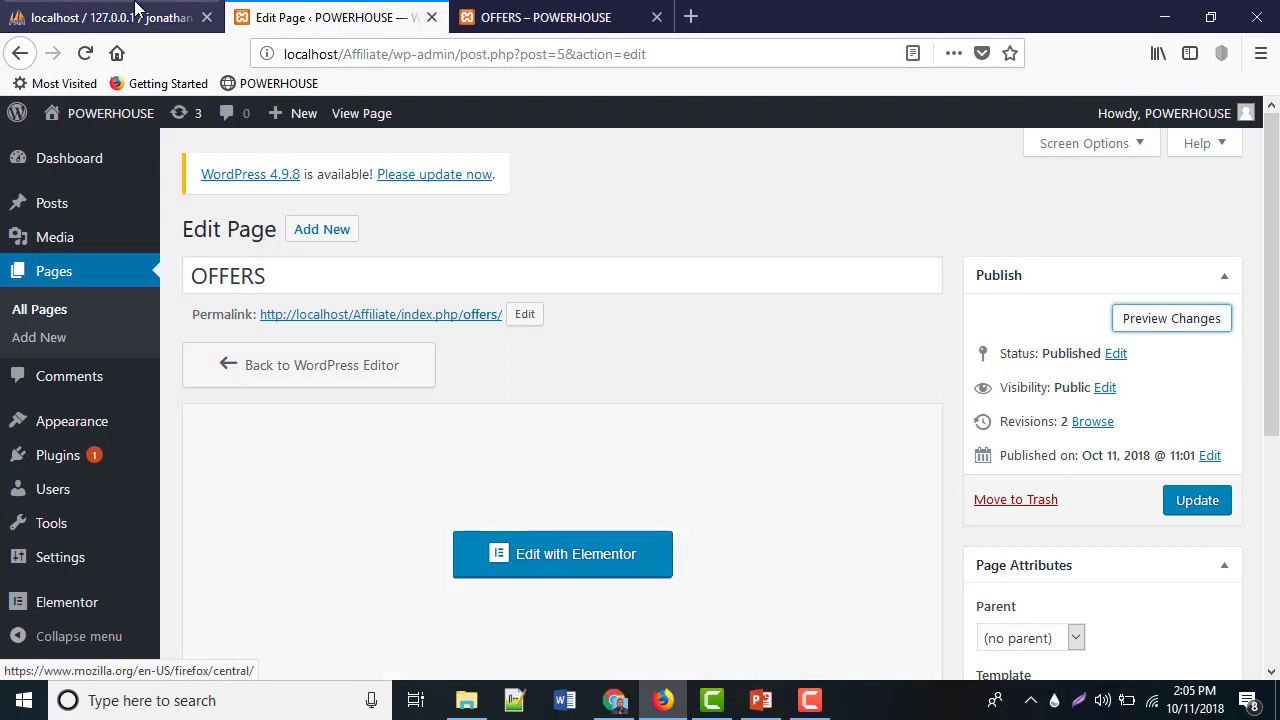
Glance at the empty jonathan database in phpMyAdmin, then return to the OFFERS preview
left_click(120, 17)
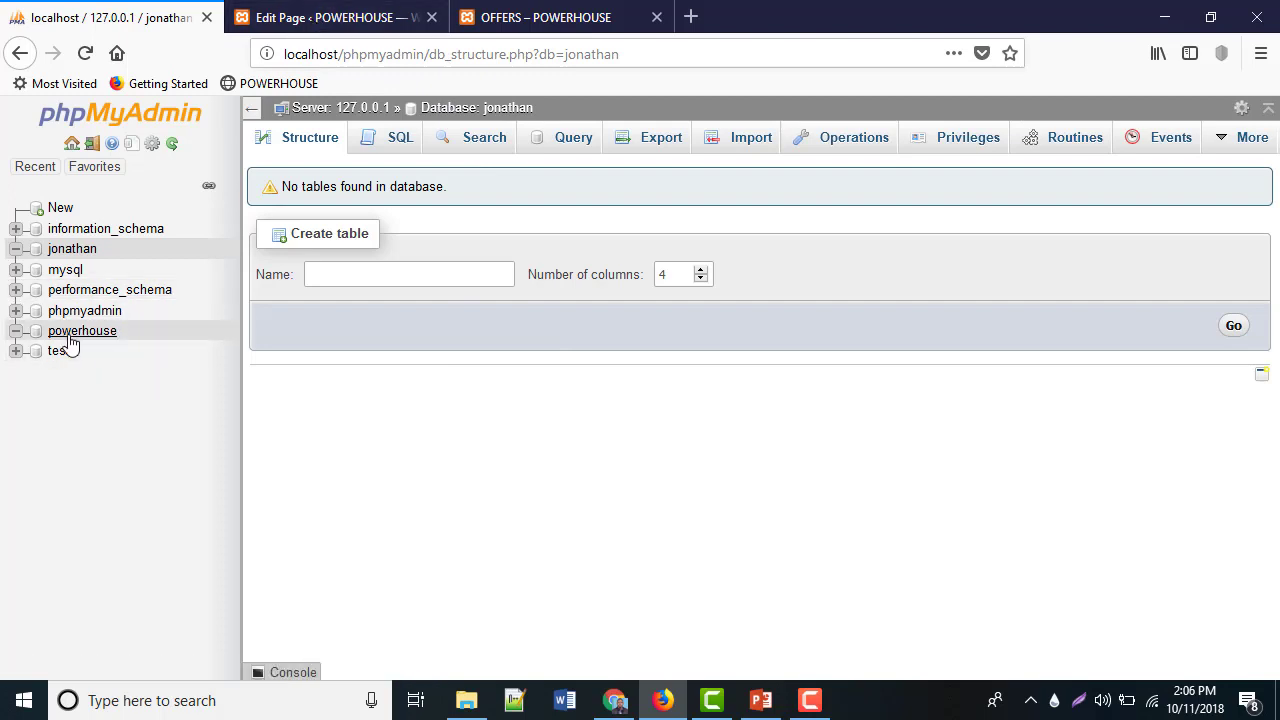
left_click(545, 17)
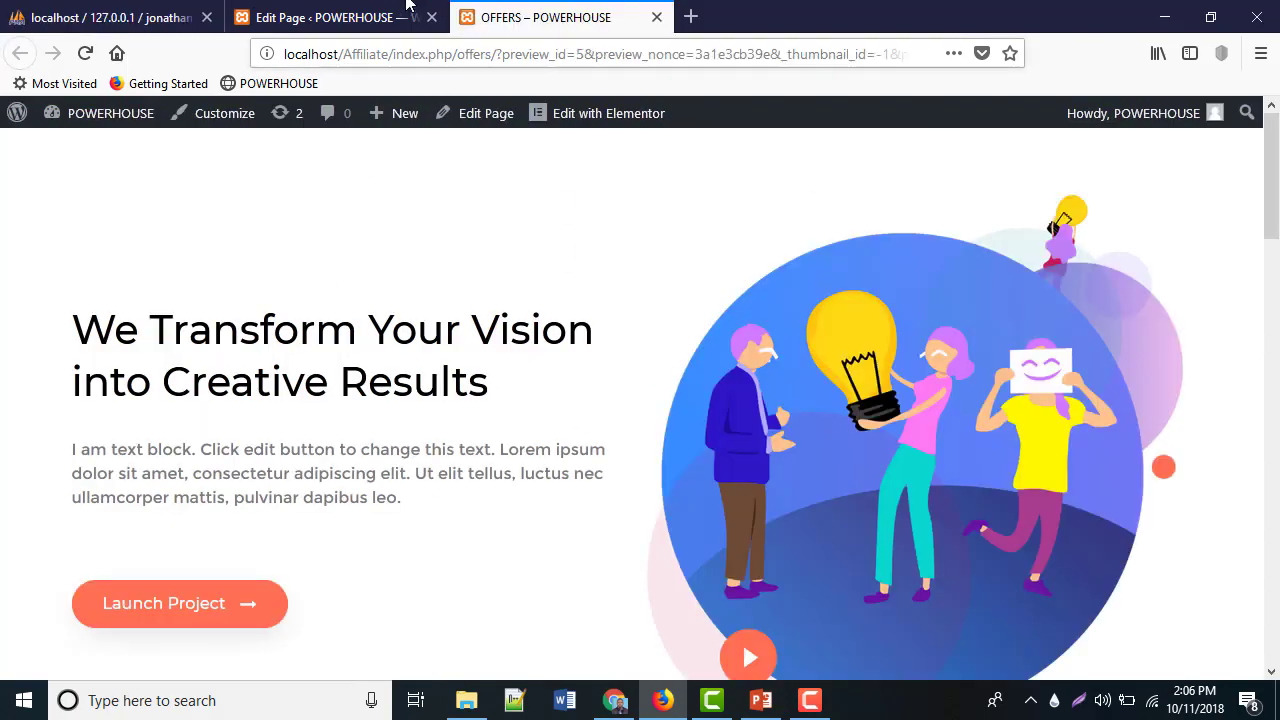
Bring the WordPress Edit Page tab for the published OFFERS page back to the front
left_click(330, 17)
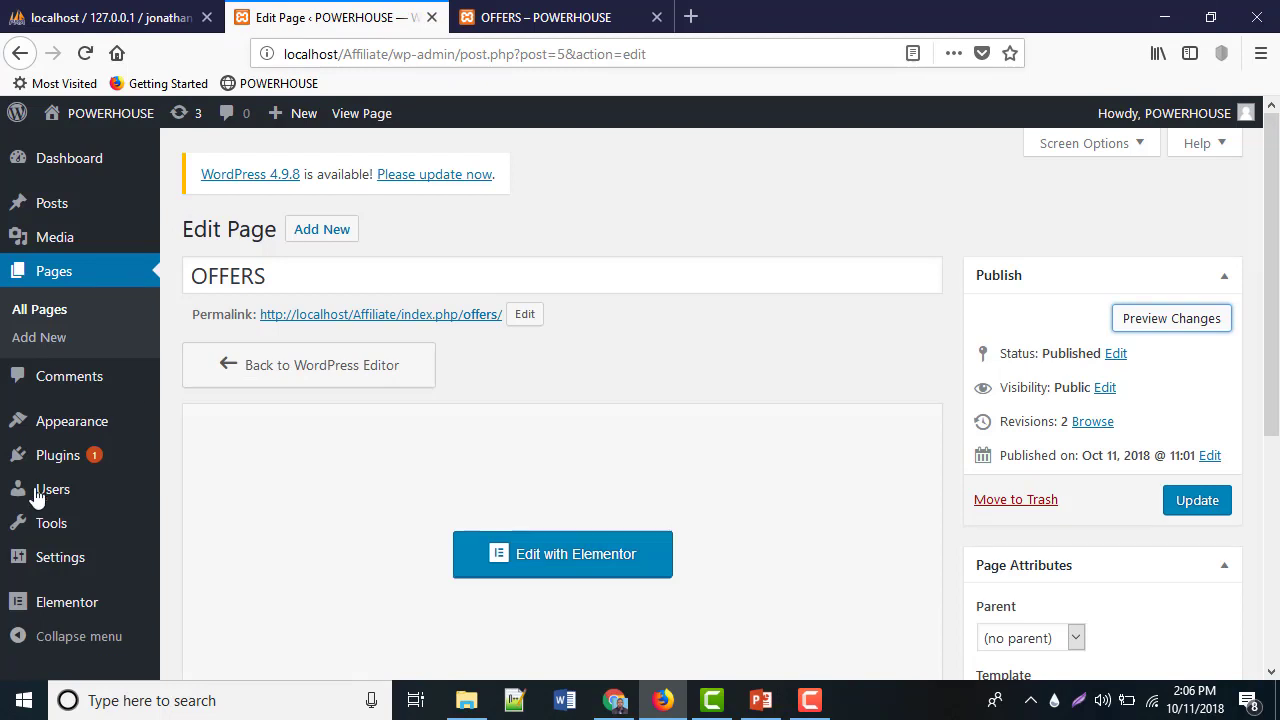
mouse_move(52, 463)
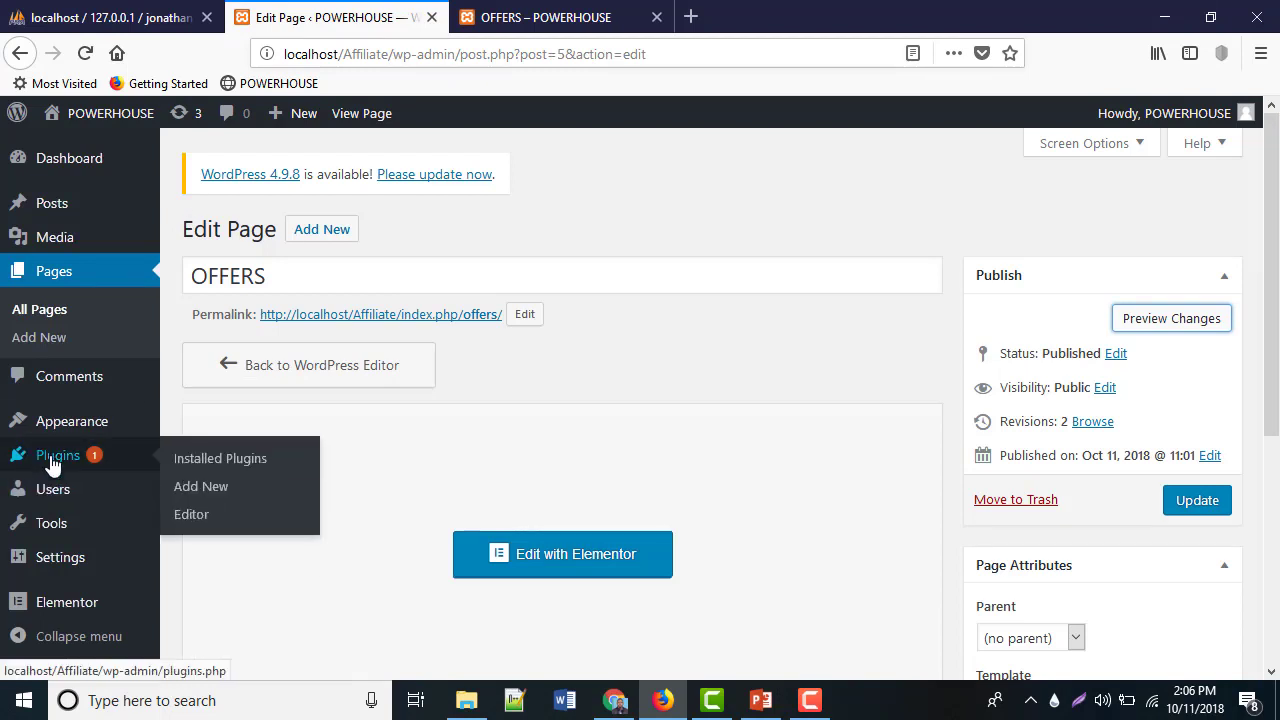